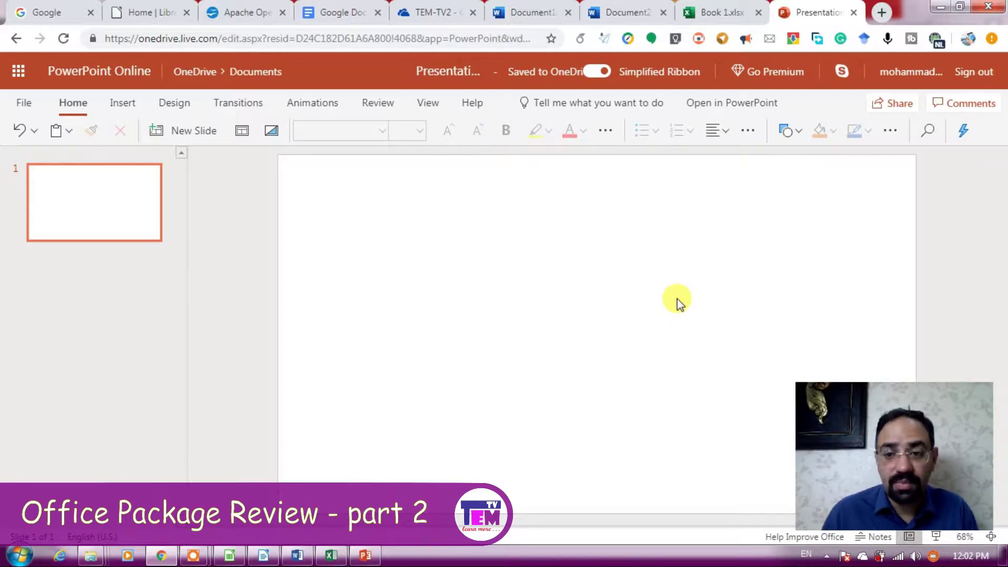
# Step: Look through the presentation's file options and animation effects, and compare them with the open Word document and Excel workbook
pyautogui.click(21, 103)
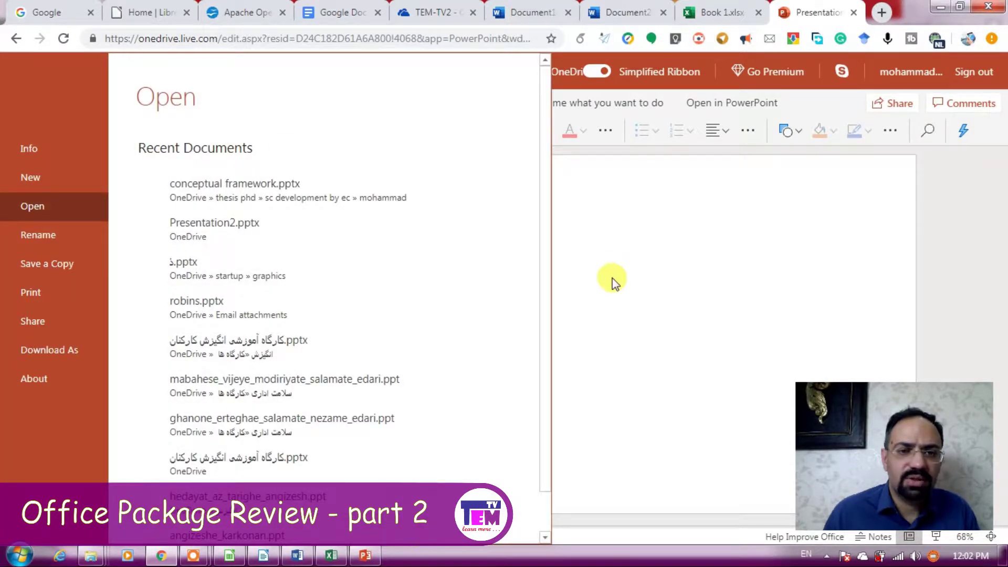
pyautogui.click(621, 293)
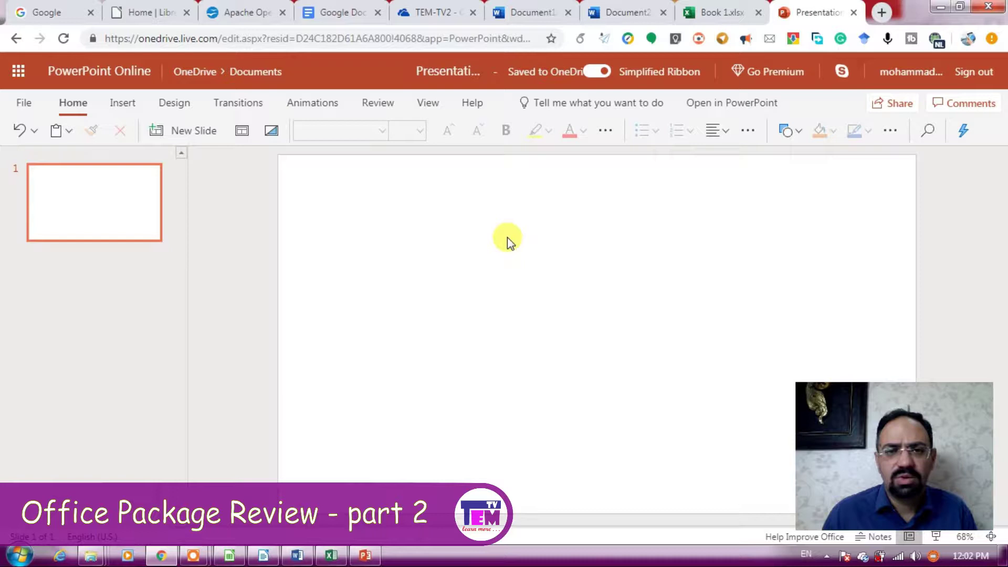
pyautogui.click(335, 106)
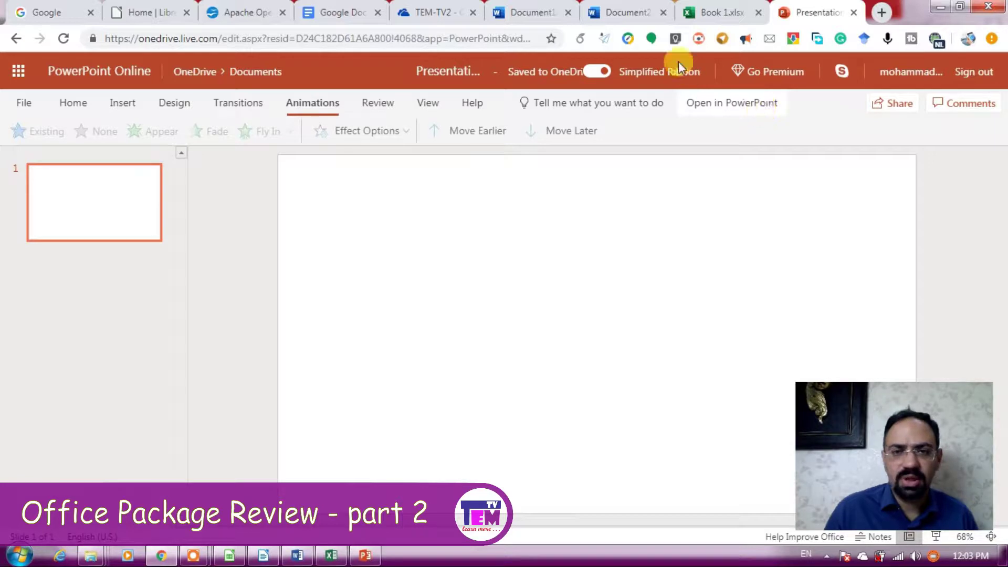
pyautogui.click(593, 13)
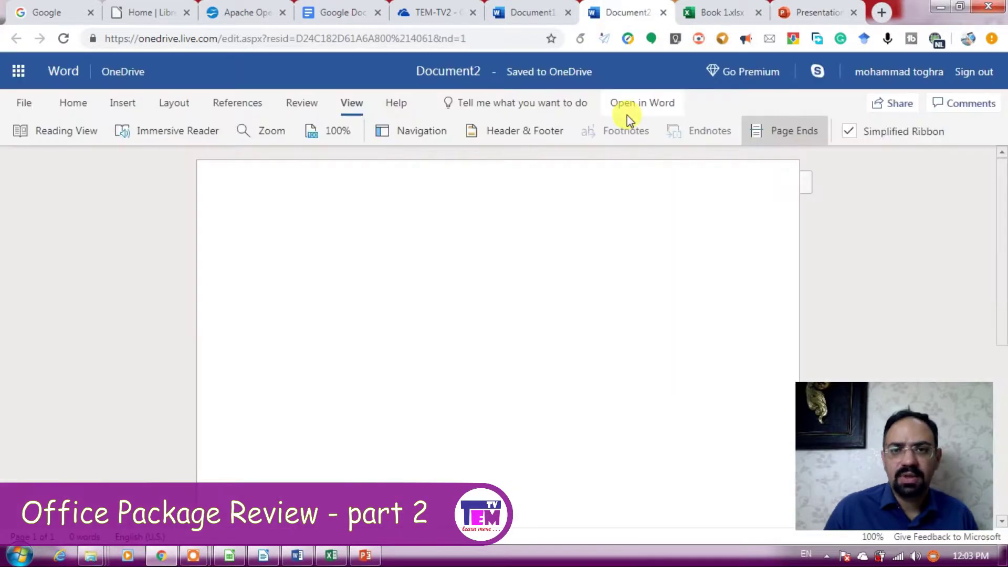
pyautogui.click(710, 10)
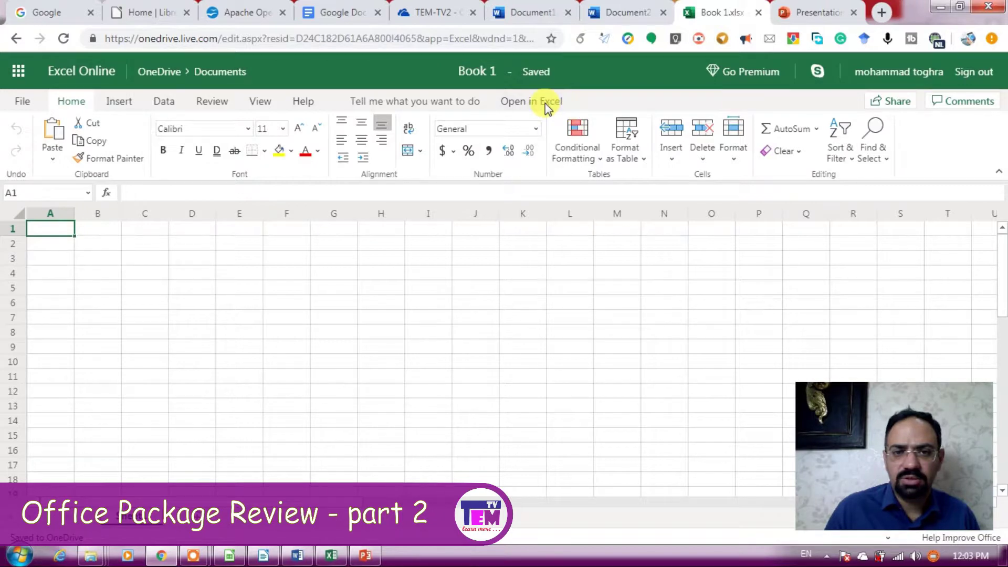
pyautogui.click(823, 9)
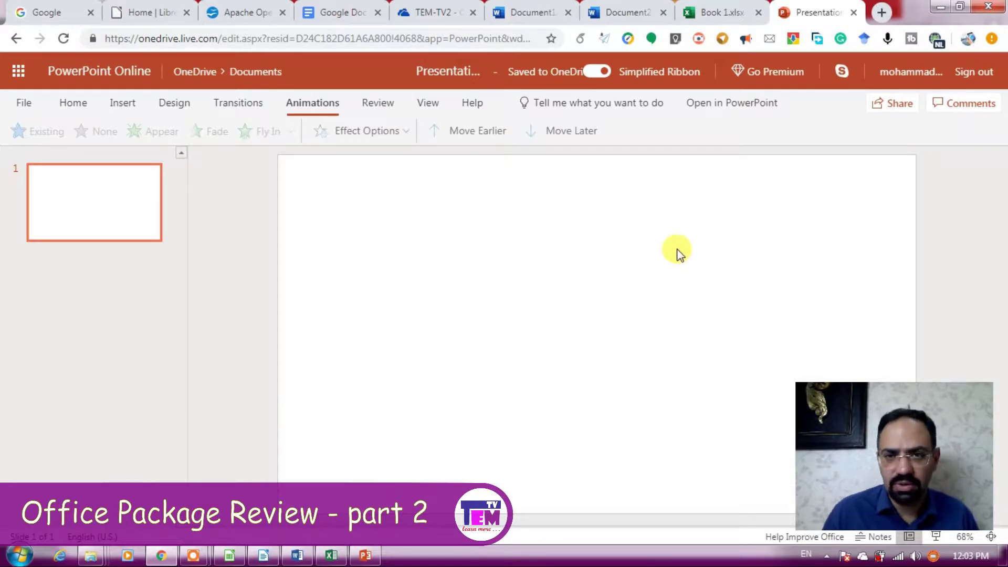
# Step: Switch the presentation from the Simplified Ribbon to the Classic Ribbon and look over its design and transition options
pyautogui.click(599, 71)
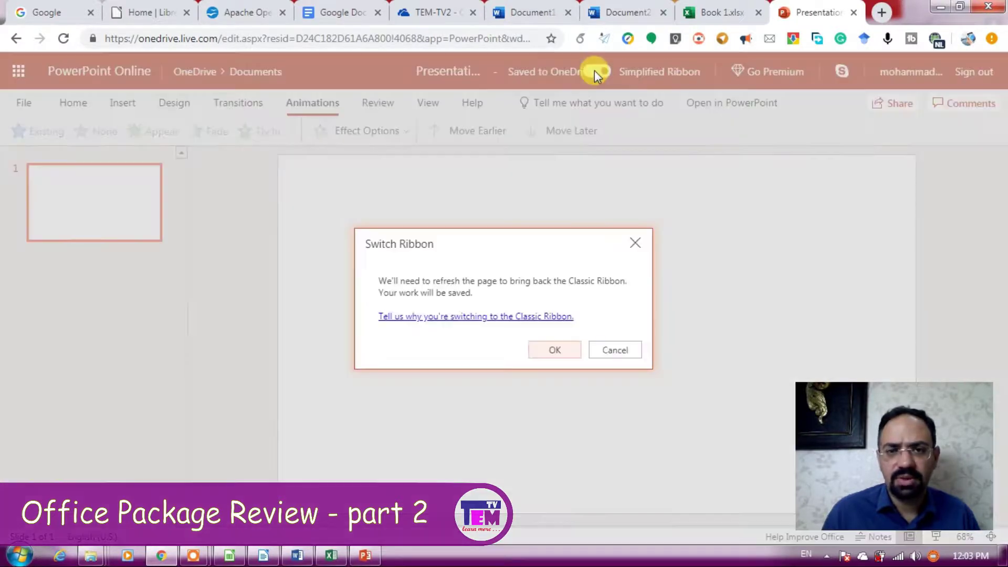
pyautogui.click(561, 344)
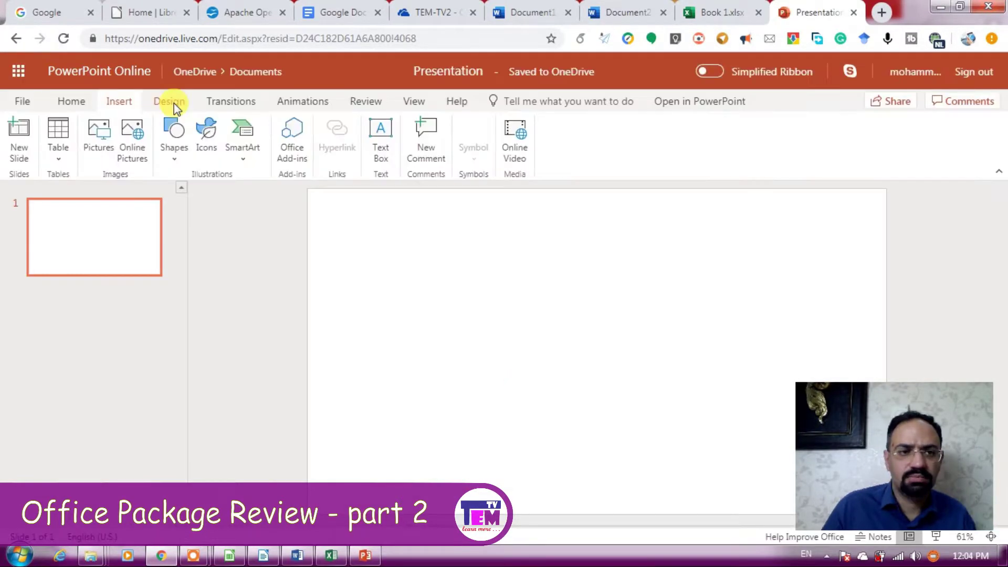
pyautogui.click(174, 103)
pyautogui.click(222, 105)
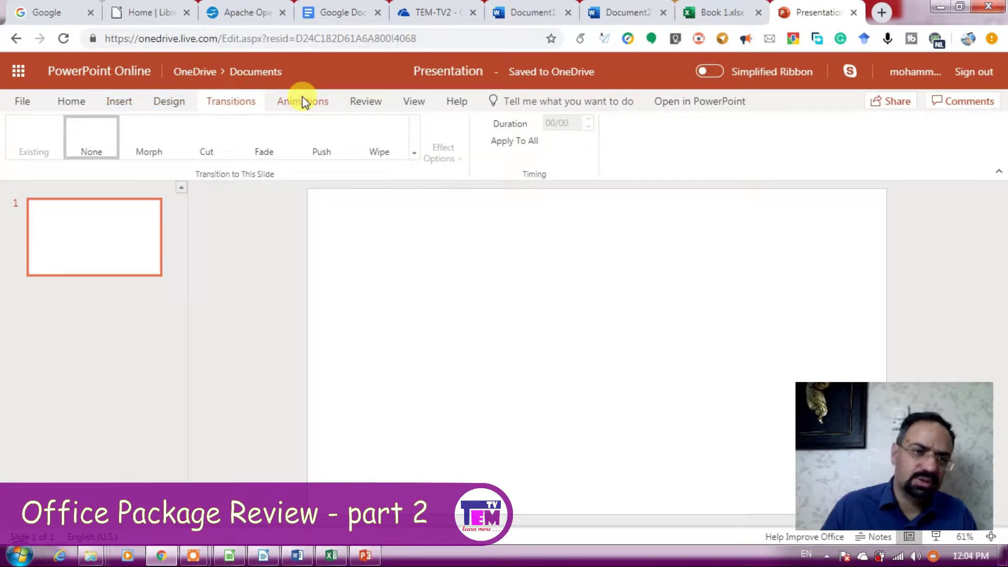
# Step: Examine the formats in which the presentation can be downloaded
pyautogui.click(20, 100)
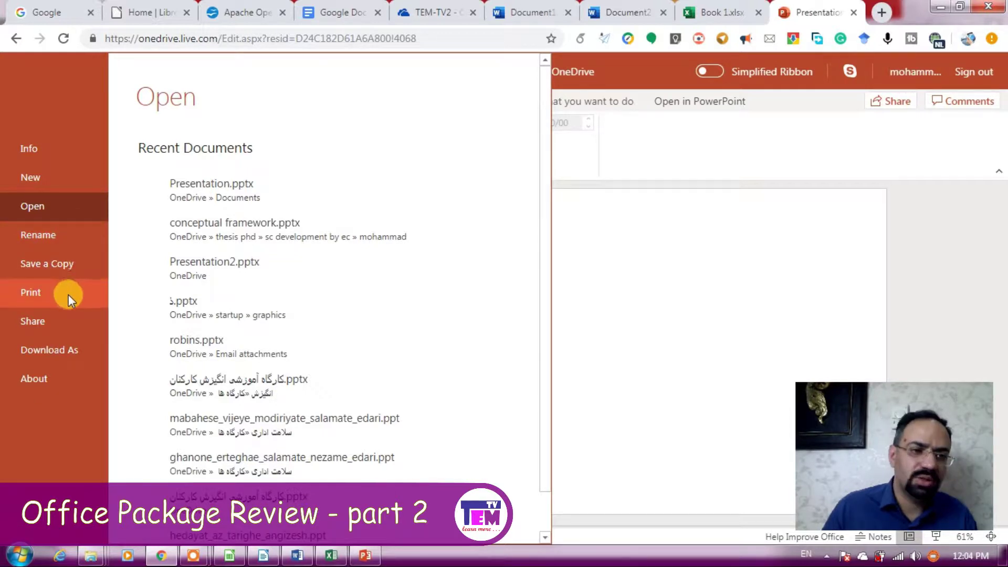
pyautogui.click(68, 351)
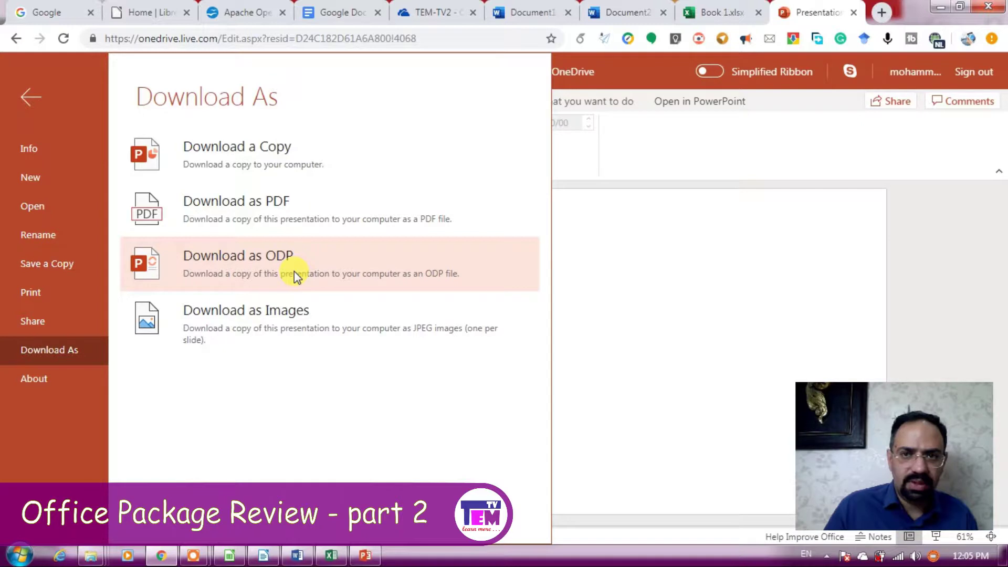
pyautogui.press('Escape')
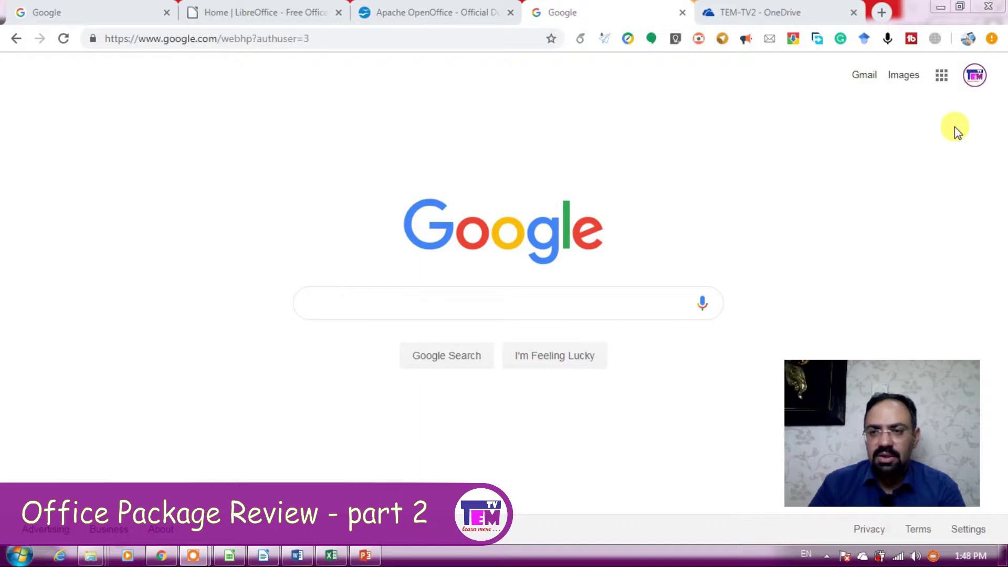
# Step: Open Google Docs from the list of Google apps
pyautogui.click(940, 83)
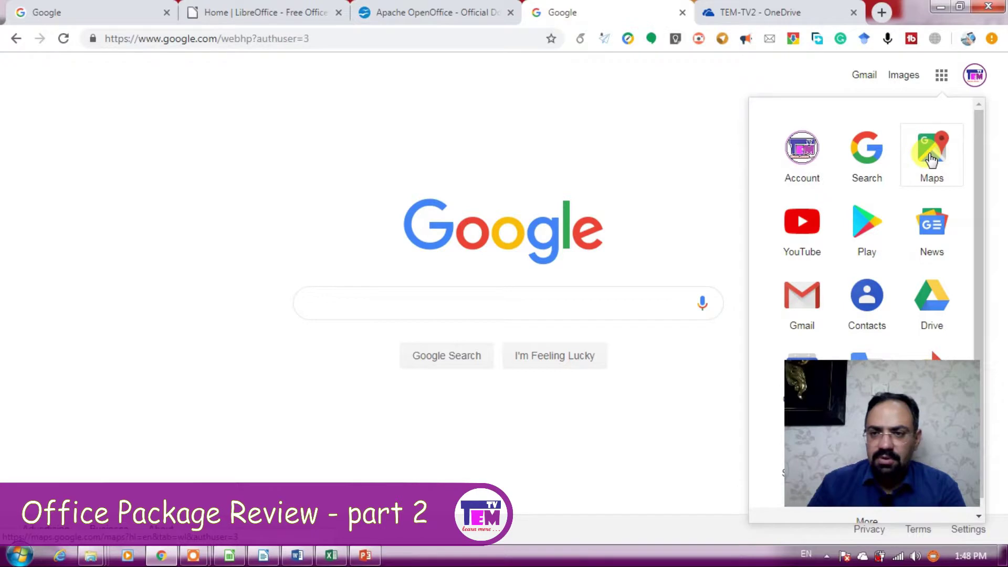
pyautogui.scroll(-5, 930, 155)
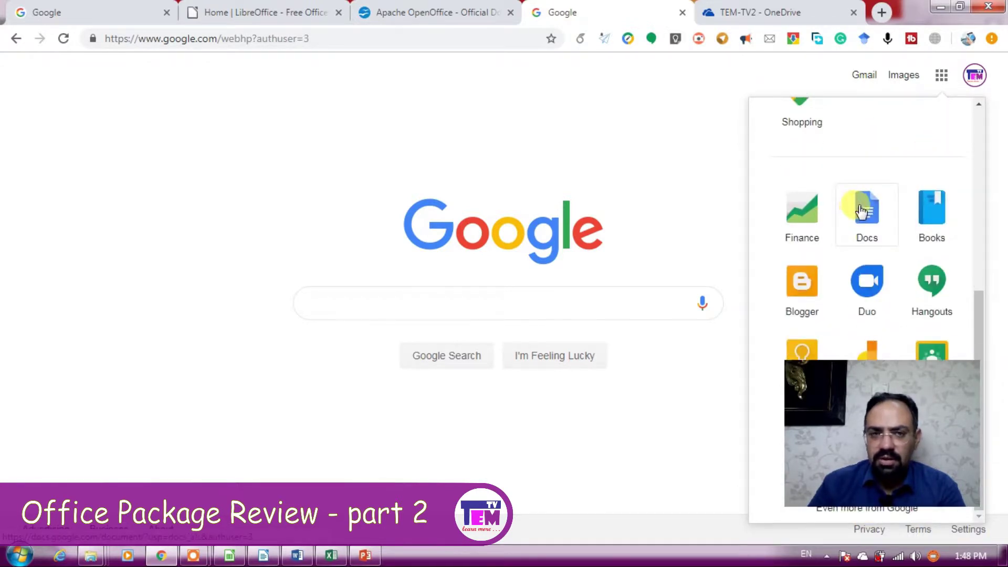
pyautogui.click(864, 210)
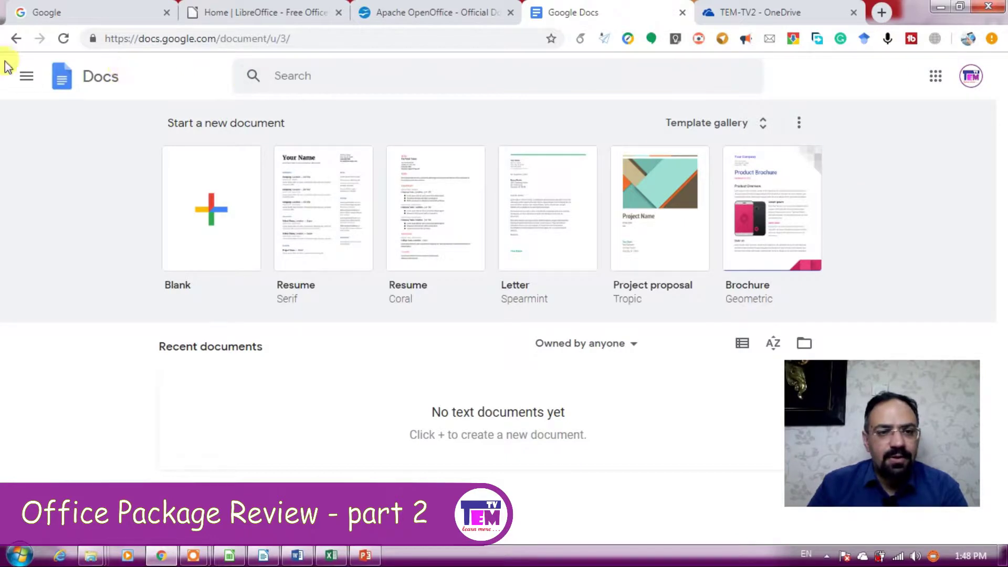
# Step: Check which related Google editors are offered, return to Docs and create a new blank document
pyautogui.click(28, 84)
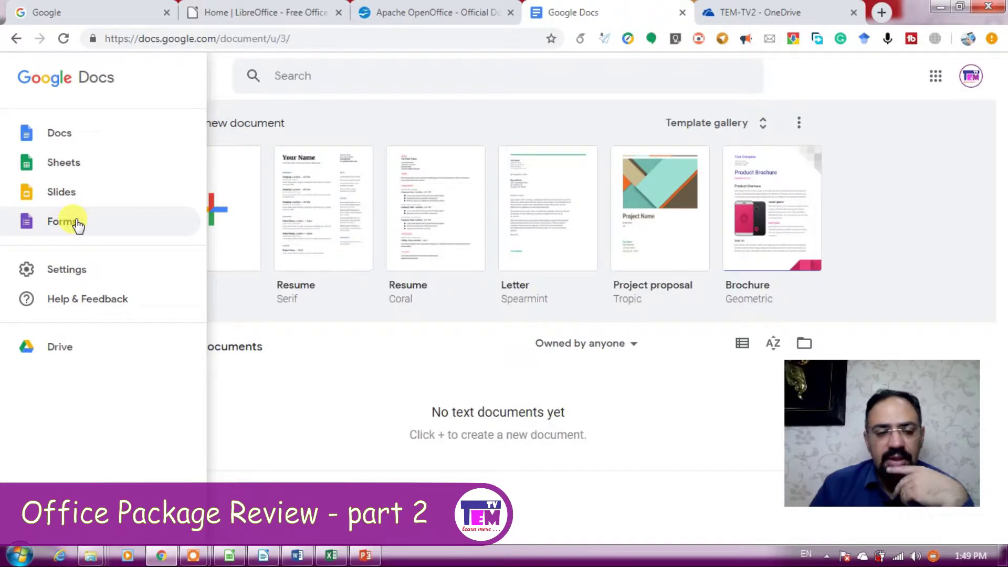
pyautogui.click(72, 141)
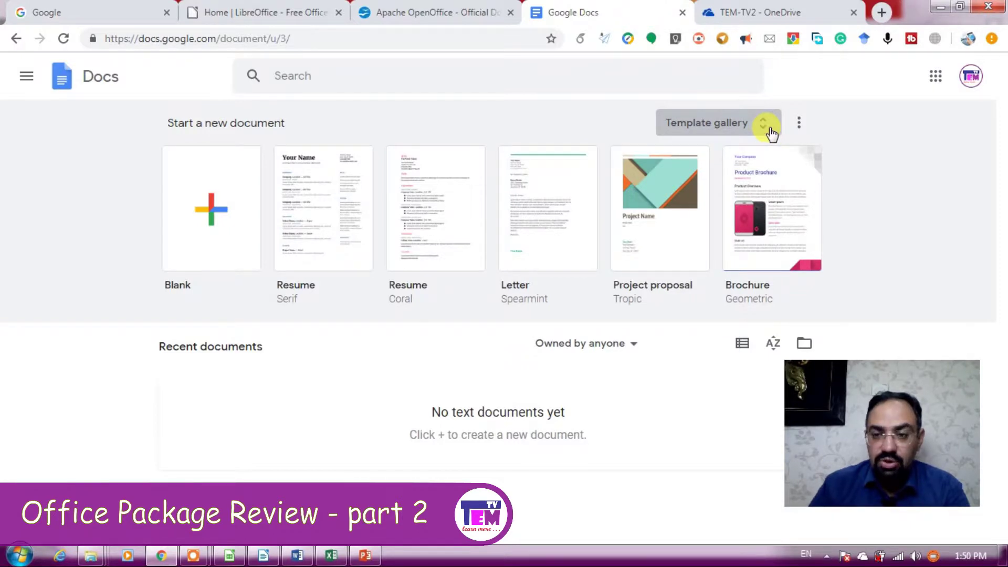
pyautogui.click(216, 211)
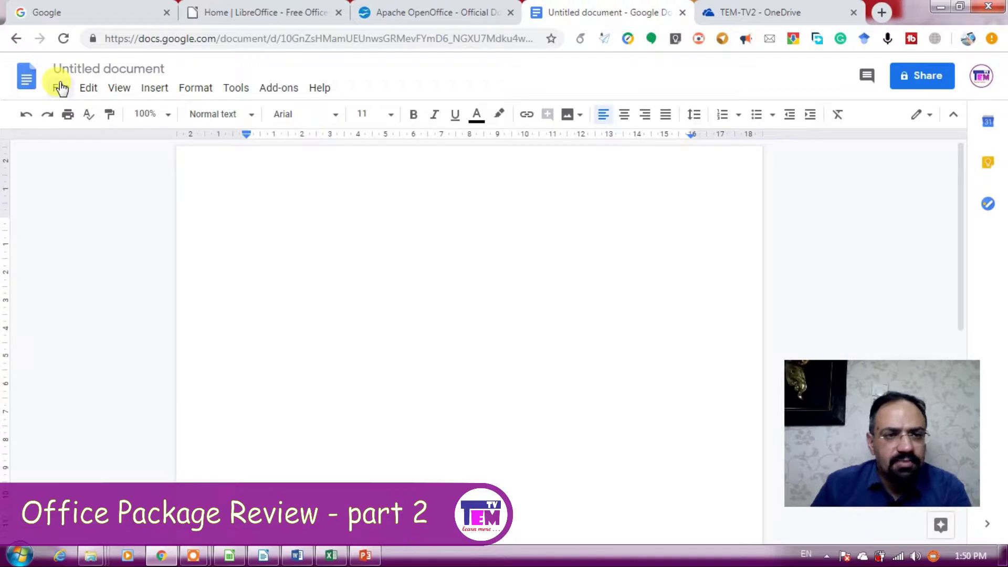
# Step: Enter the text "TEM TV..." on the first line of the blank document
pyautogui.doubleClick(344, 266)
pyautogui.scroll(-8, 343, 263)
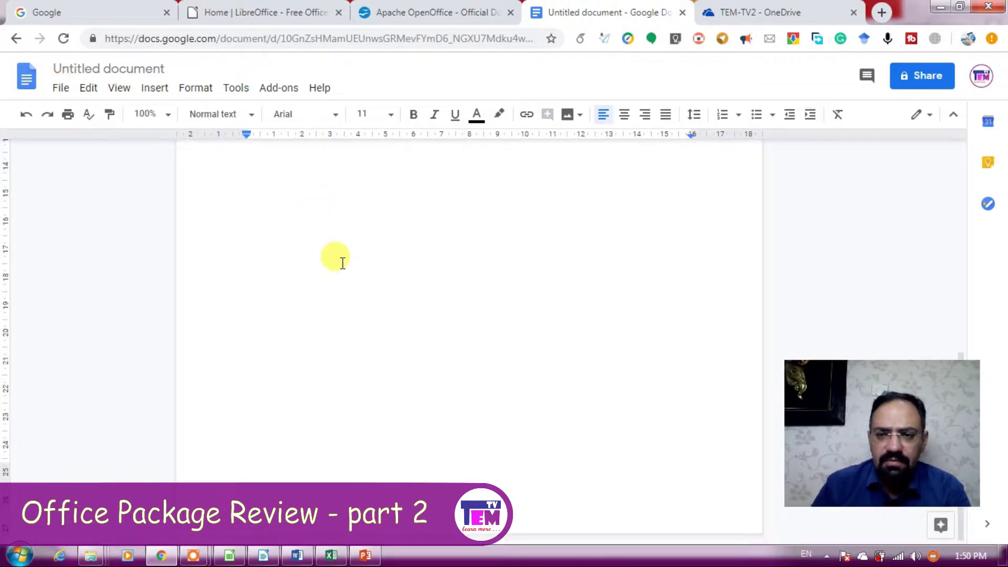
pyautogui.scroll(8, 342, 263)
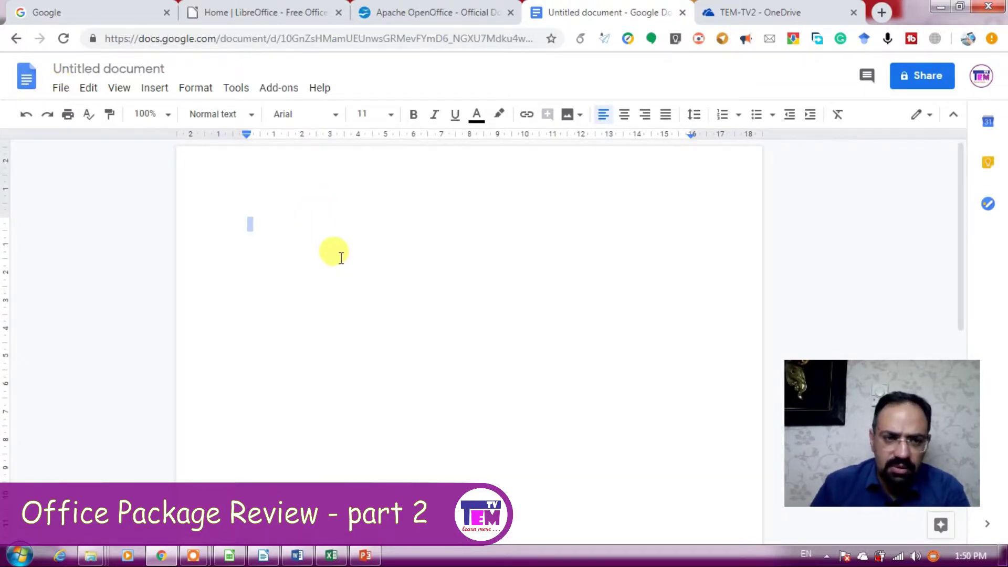
pyautogui.click(252, 219)
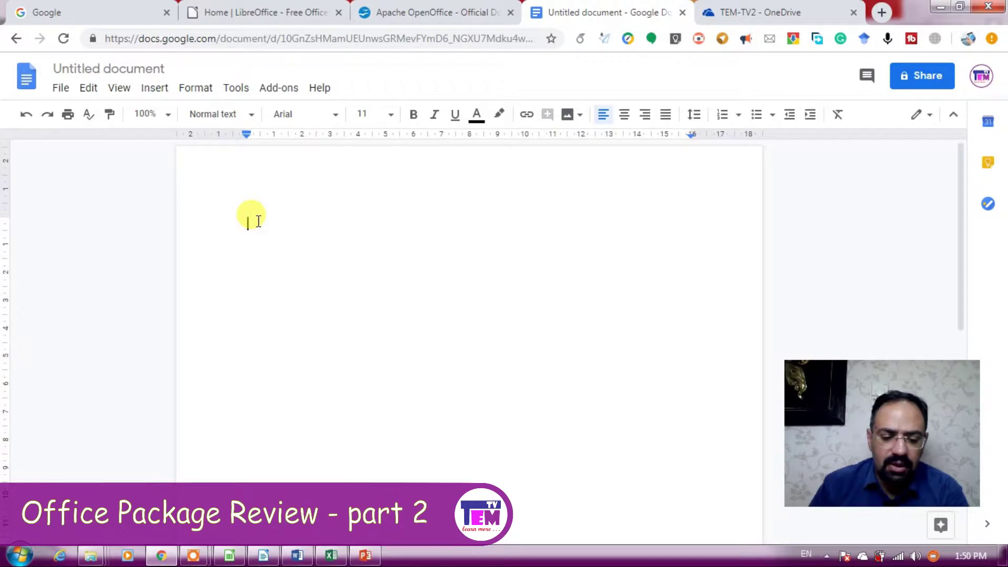
pyautogui.write('TEN')
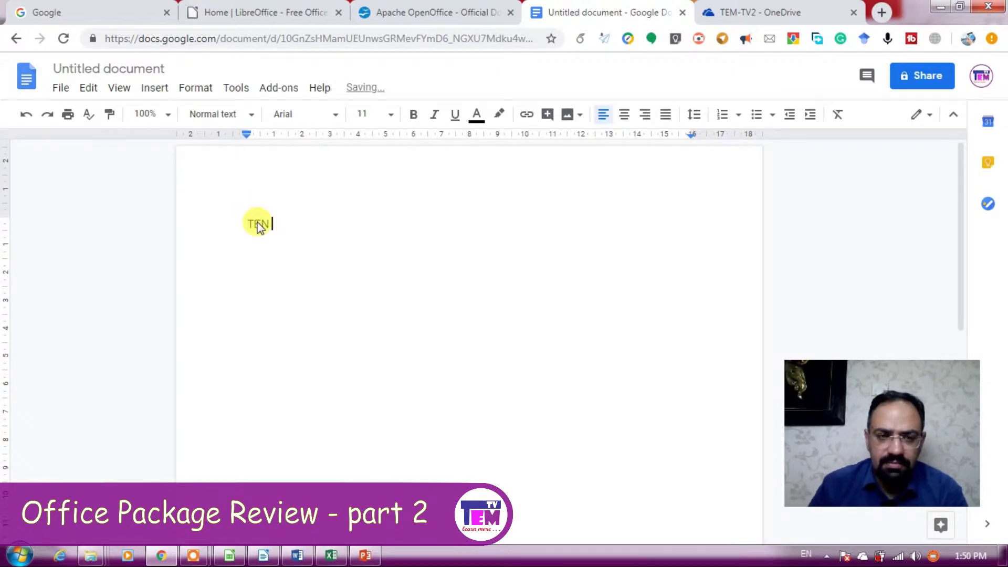
pyautogui.press('BackSpace')
pyautogui.press('BackSpace')
pyautogui.write('M TV')
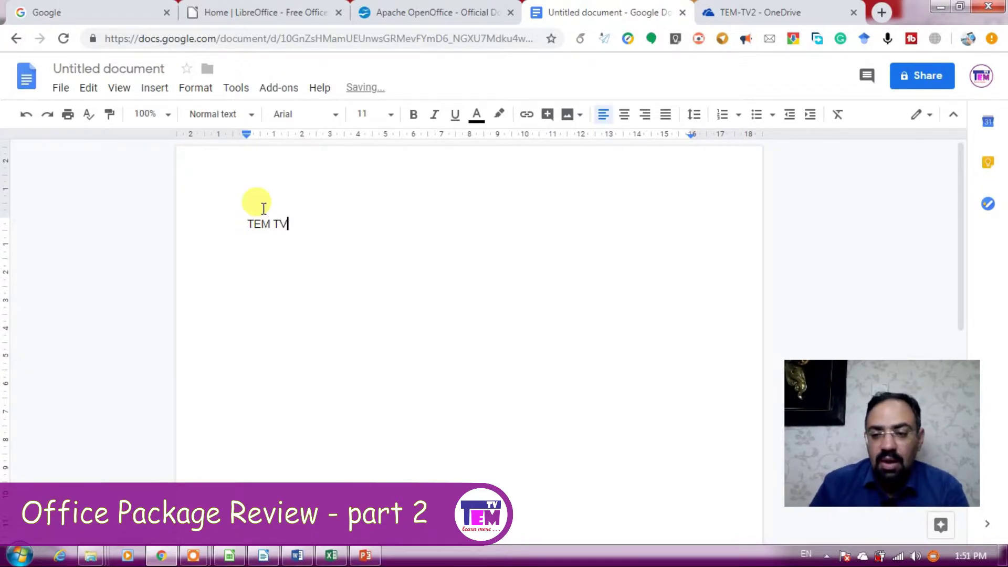
pyautogui.write('...')
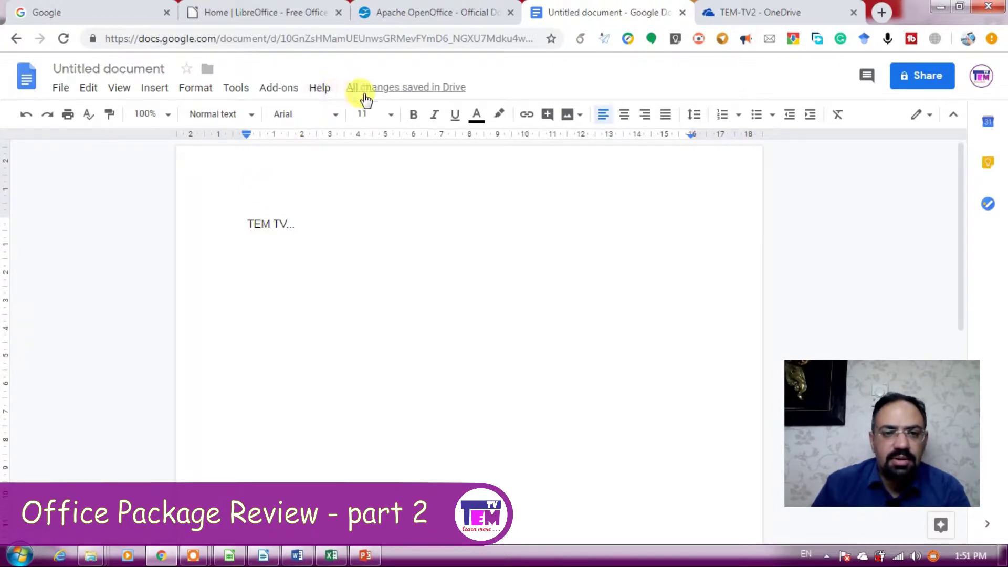
pyautogui.moveTo(366, 99)
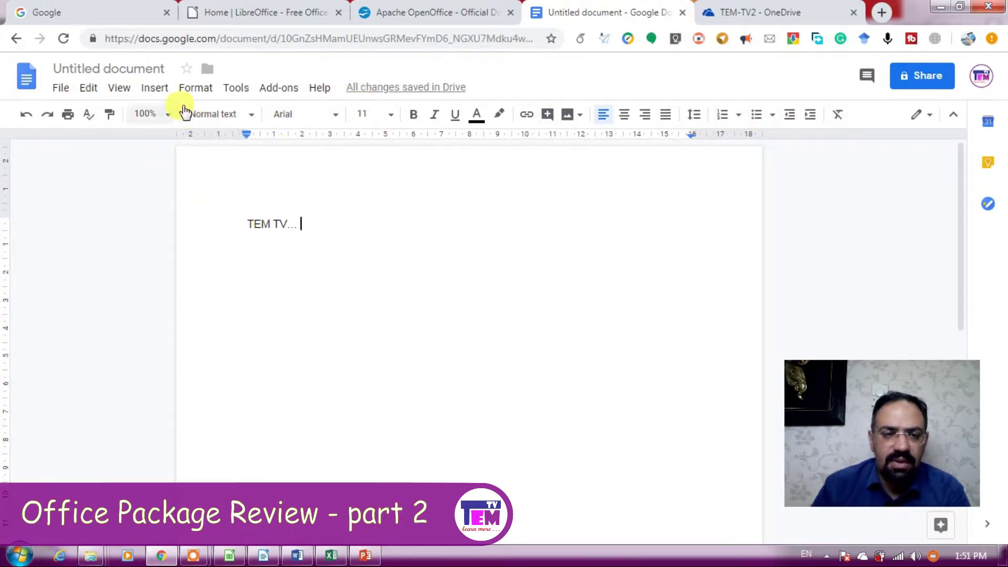
# Step: Examine the formatting, tools, editing and file commands available for the document
pyautogui.click(192, 90)
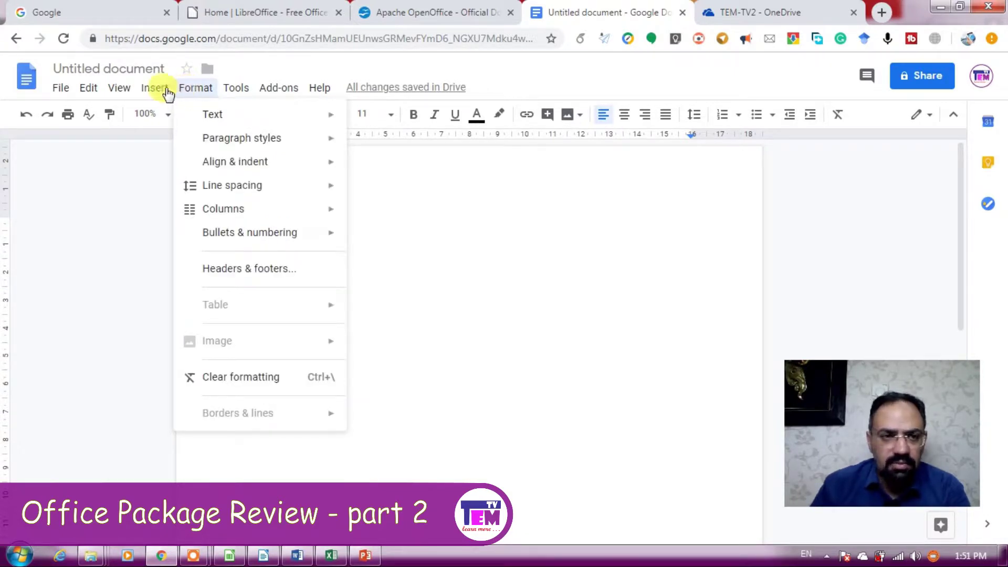
pyautogui.click(60, 90)
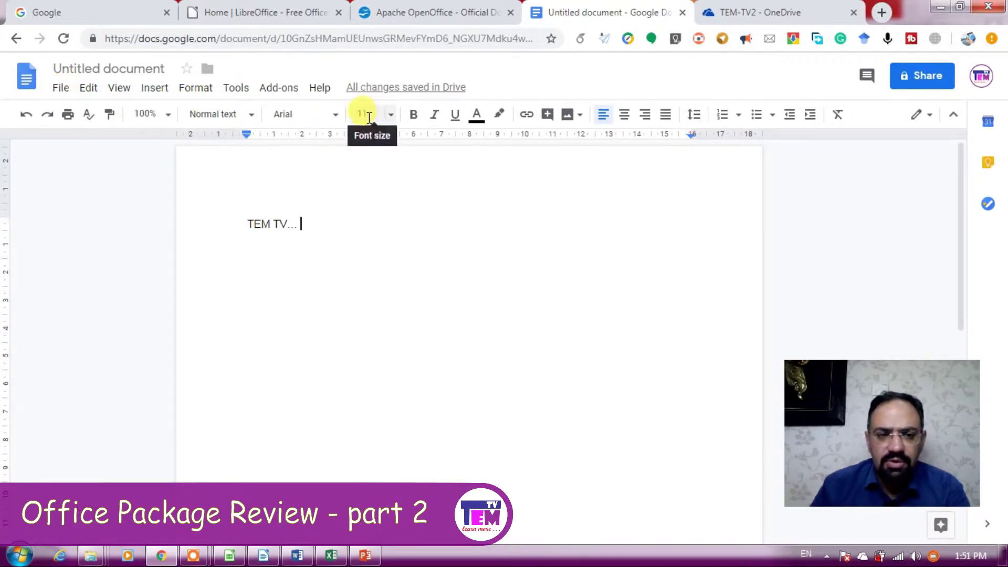
pyautogui.click(229, 89)
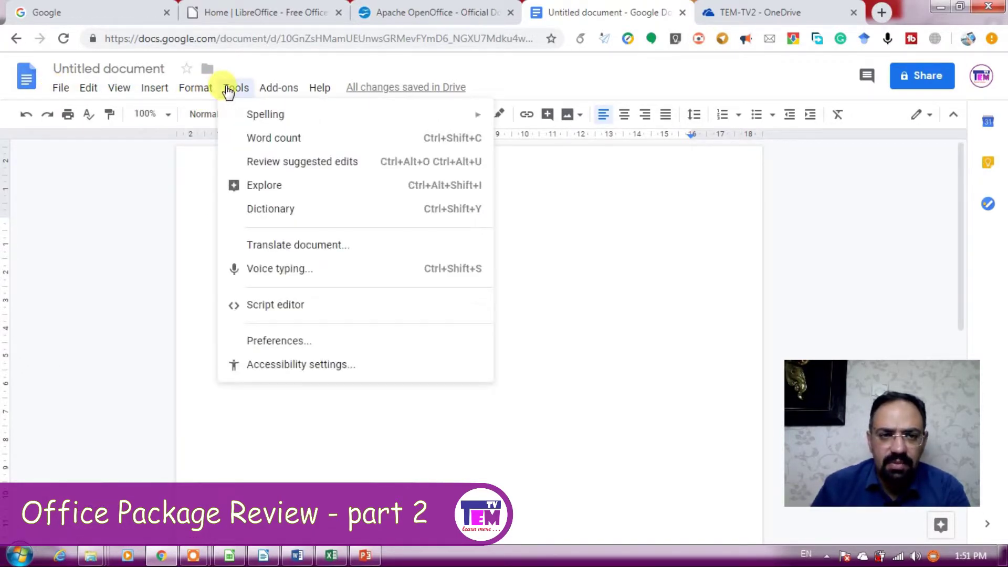
pyautogui.moveTo(88, 90)
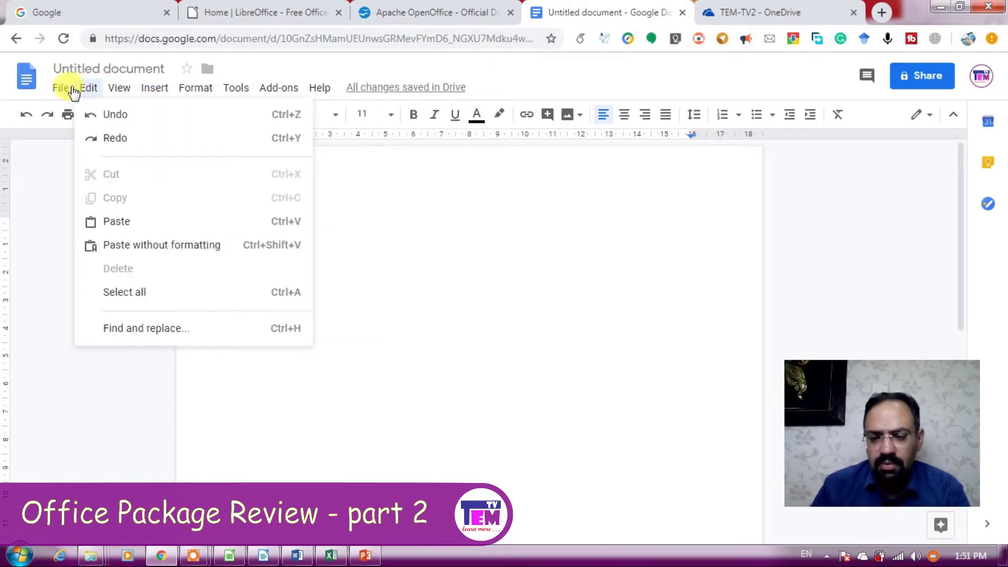
pyautogui.click(57, 90)
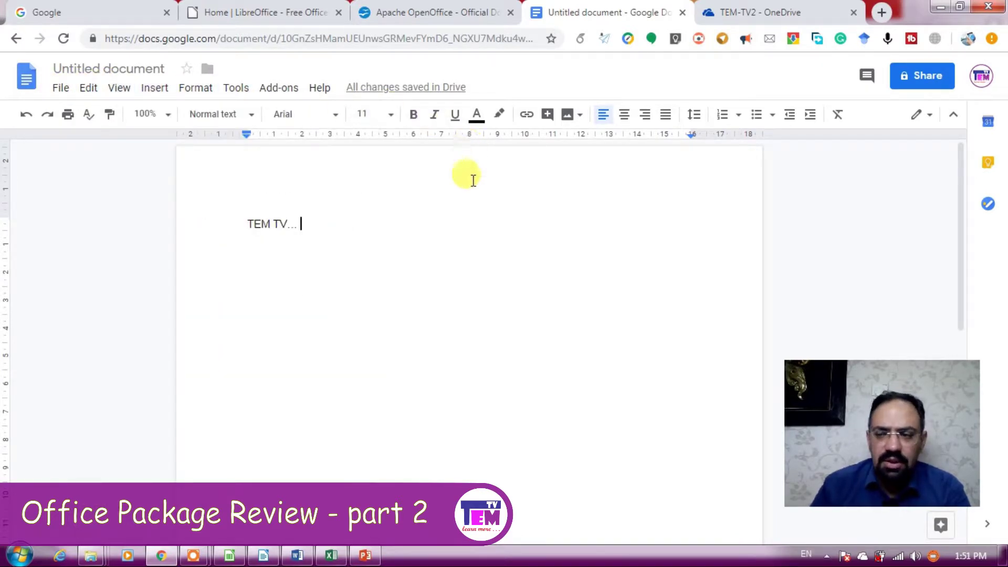
pyautogui.scroll(-3, 464, 266)
pyautogui.scroll(2, 477, 252)
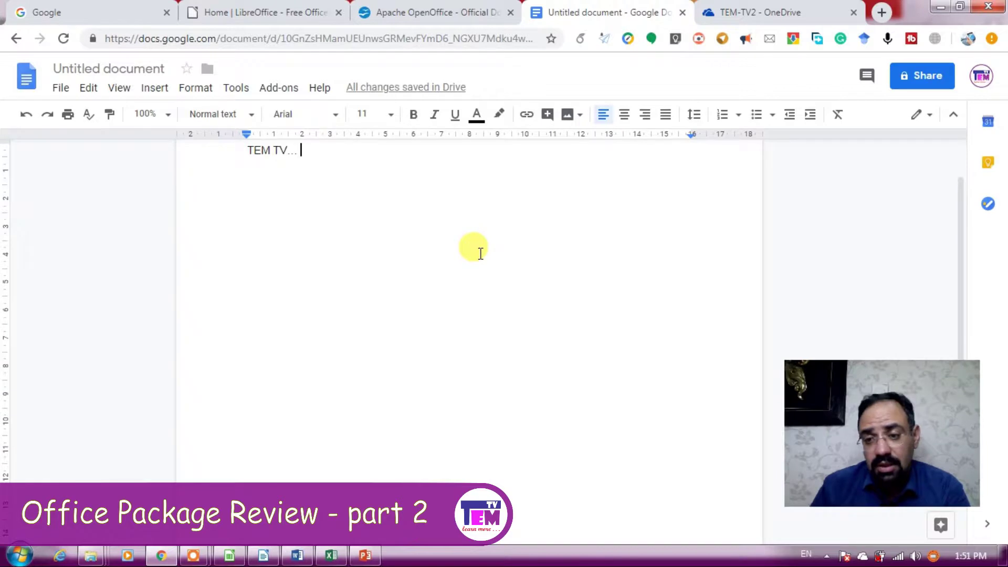
pyautogui.scroll(2, 481, 254)
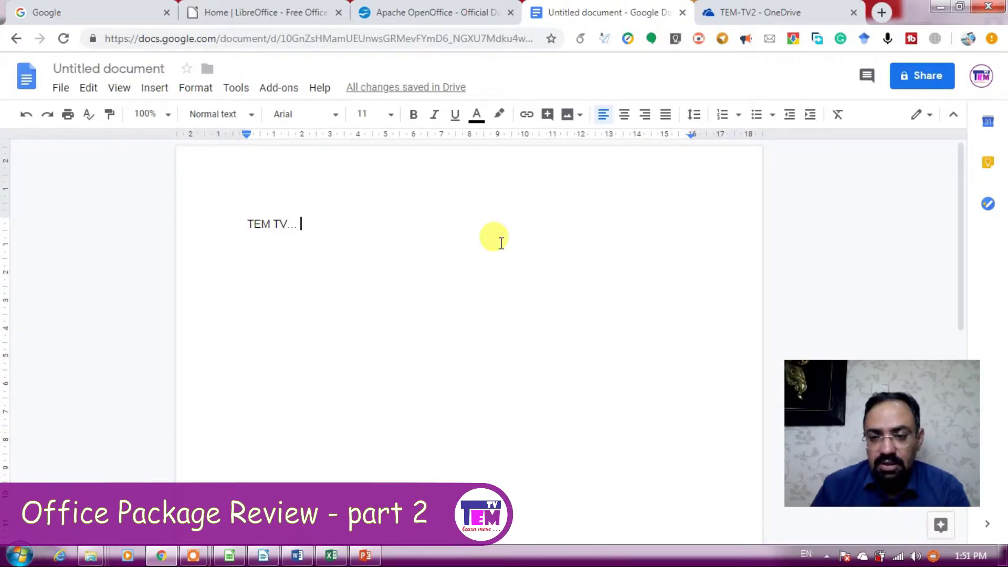
# Step: Replace the text "TEM TV..." by dictating "Welcome to my channel" and a second line with voice typing in English (UK)
pyautogui.click(279, 89)
pyautogui.moveTo(238, 90)
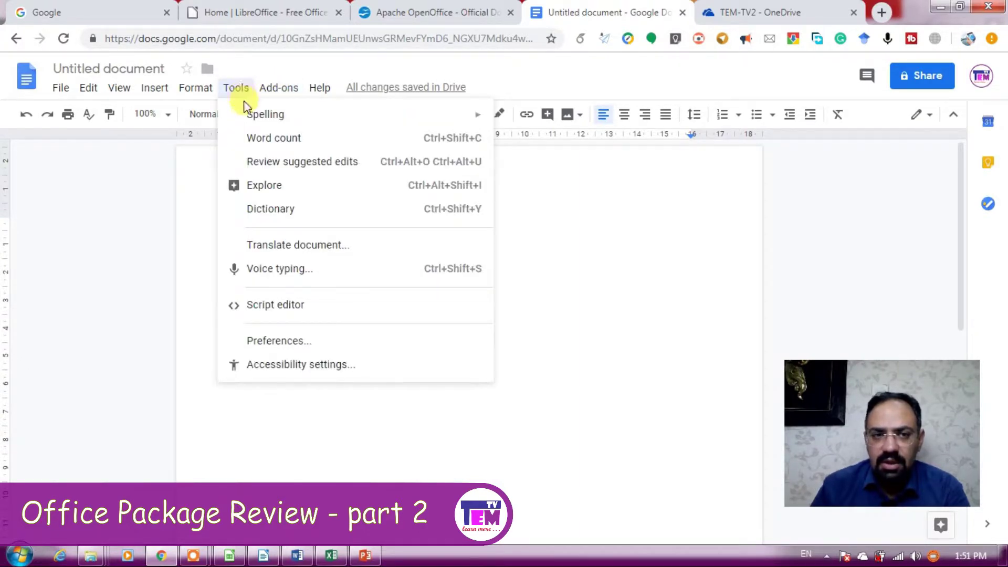
pyautogui.click(267, 271)
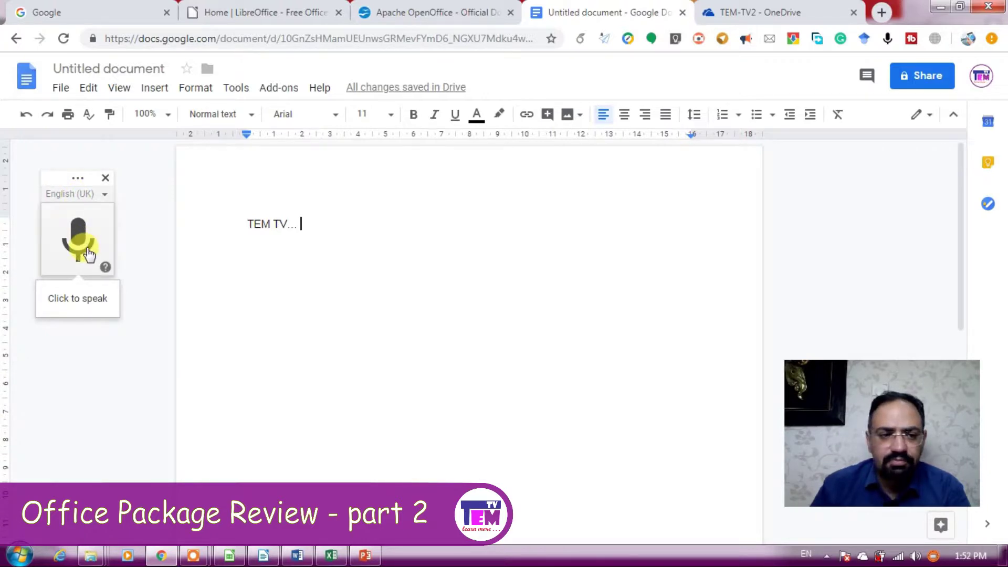
pyautogui.moveTo(302, 225); pyautogui.dragTo(235, 222)
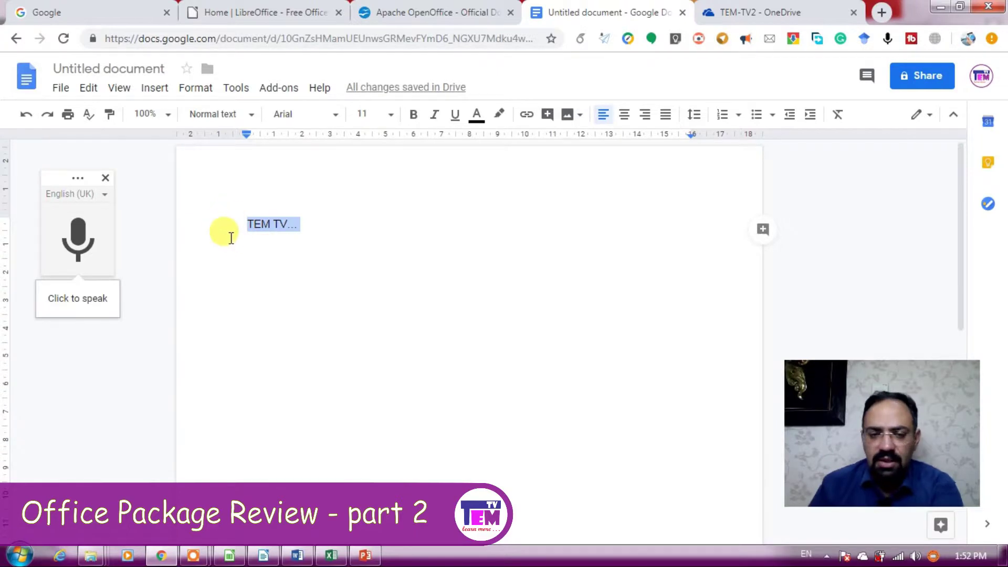
pyautogui.click(78, 242)
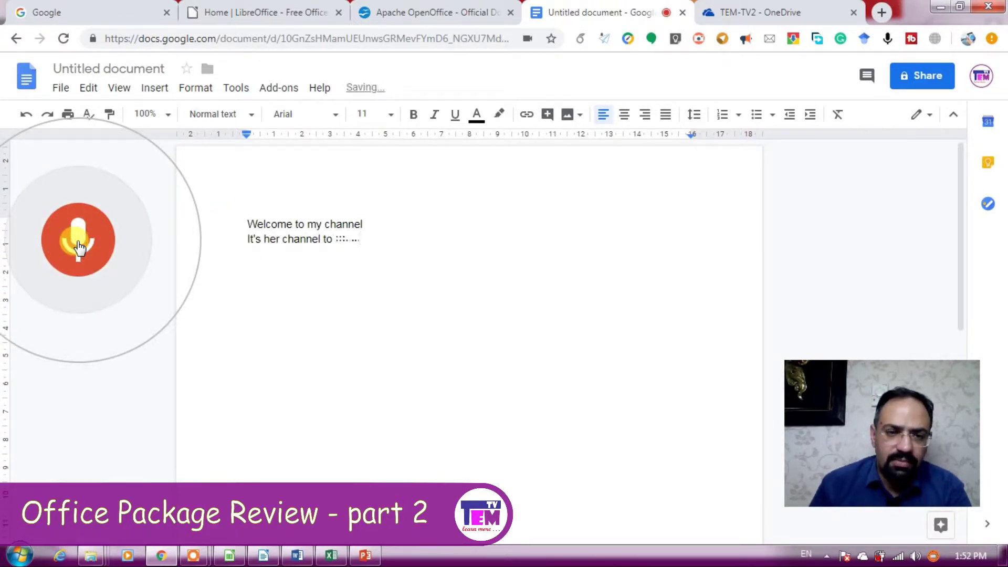
pyautogui.click(79, 246)
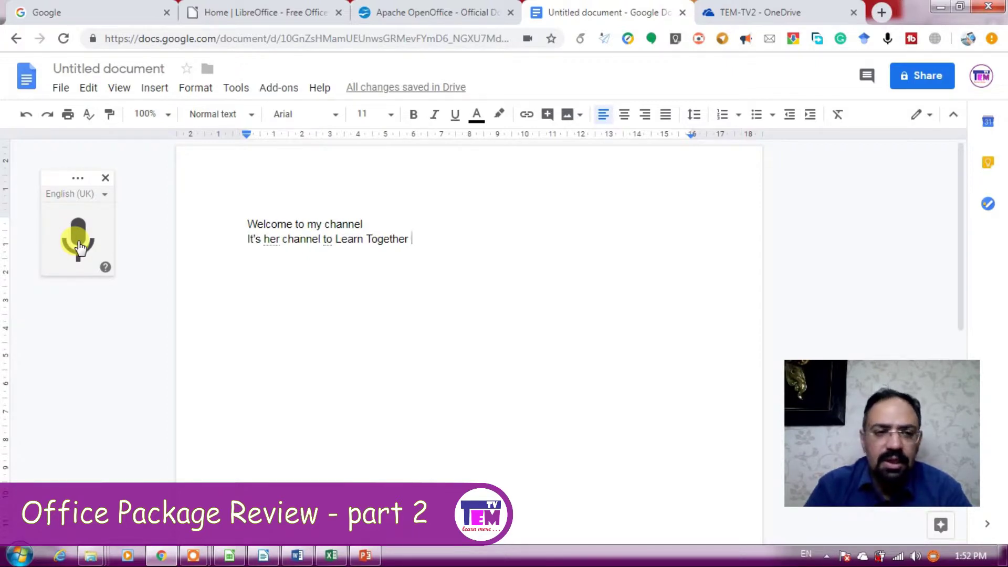
# Step: Look through the languages and regional variants offered for voice typing
pyautogui.click(100, 194)
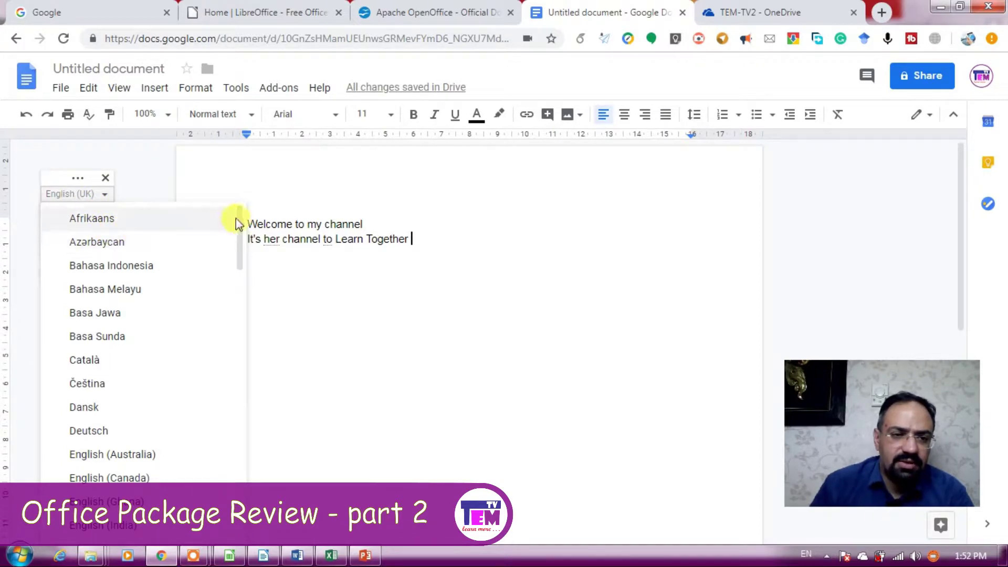
pyautogui.moveTo(238, 222); pyautogui.dragTo(192, 492)
pyautogui.scroll(-2, 210, 367)
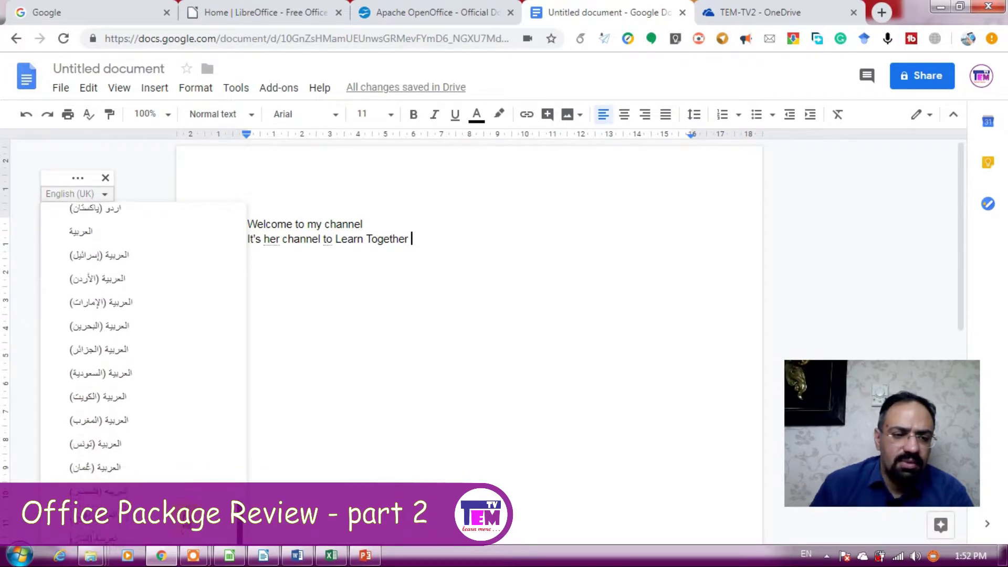
pyautogui.scroll(-6, 163, 304)
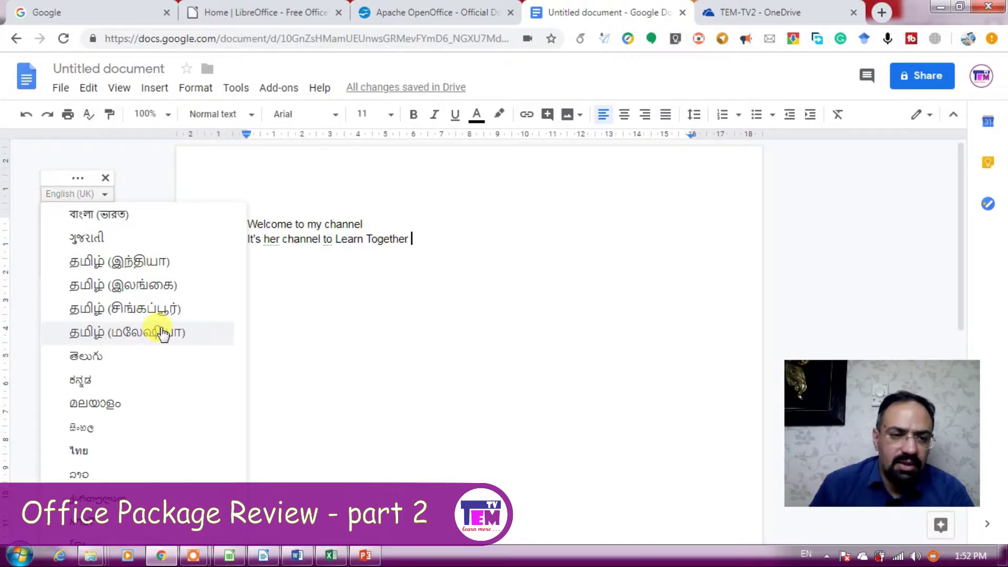
pyautogui.scroll(-1, 163, 334)
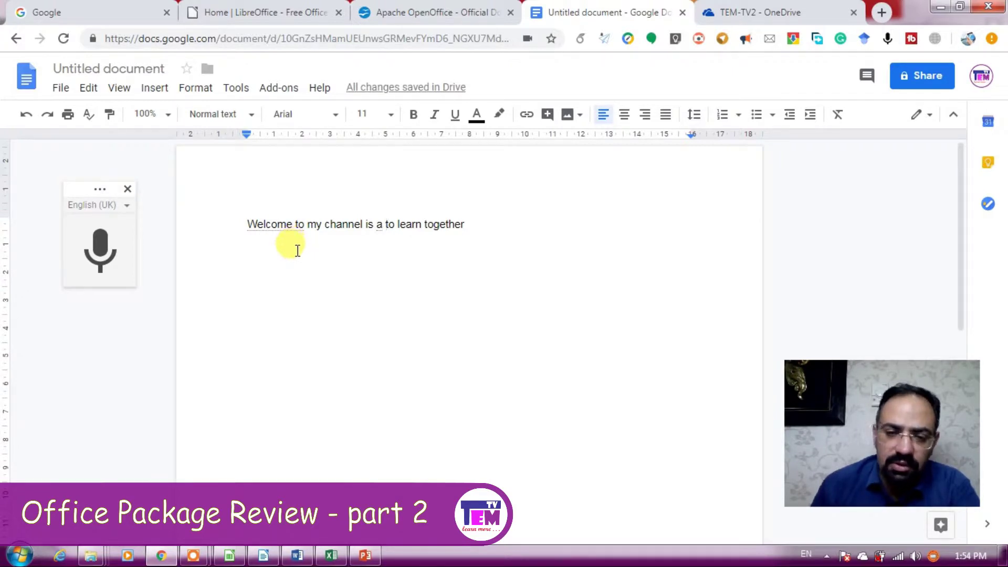
# Step: Delete the dictated line "Welcome to my channel is a to learn together" from the document
pyautogui.tripleClick(282, 226)
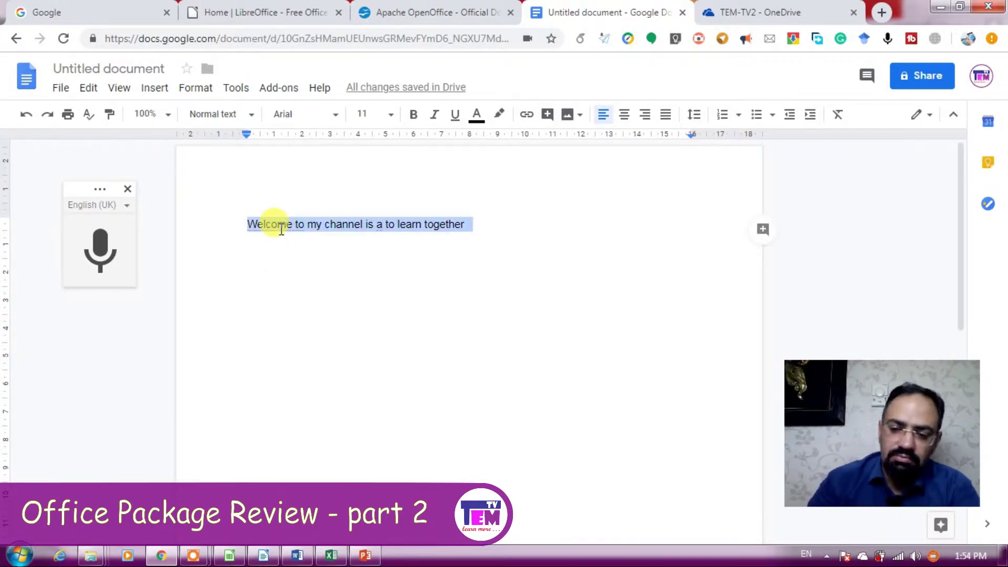
pyautogui.press('Delete')
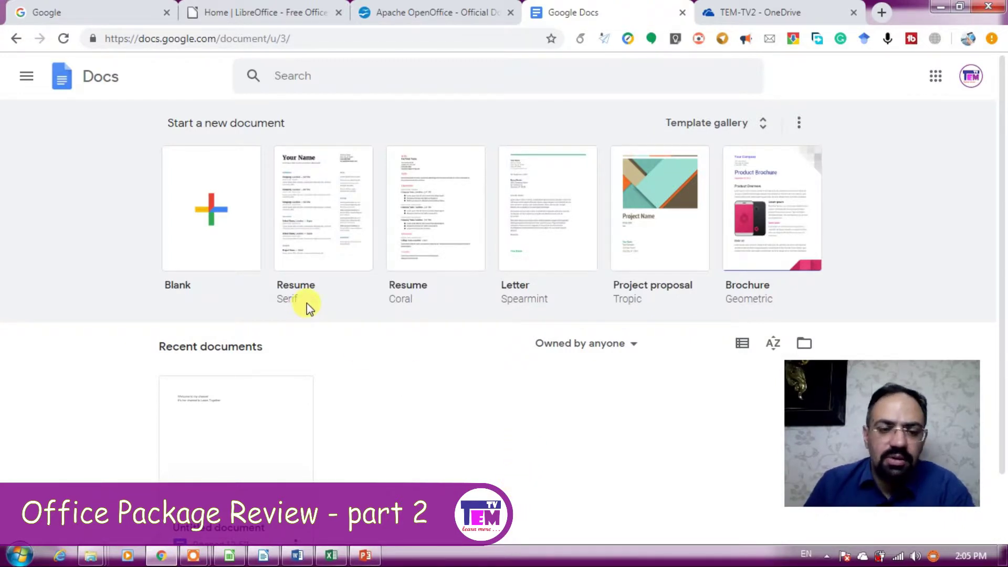
# Step: Switch to Google Sheets, create a blank spreadsheet and add a second sheet to it
pyautogui.click(25, 76)
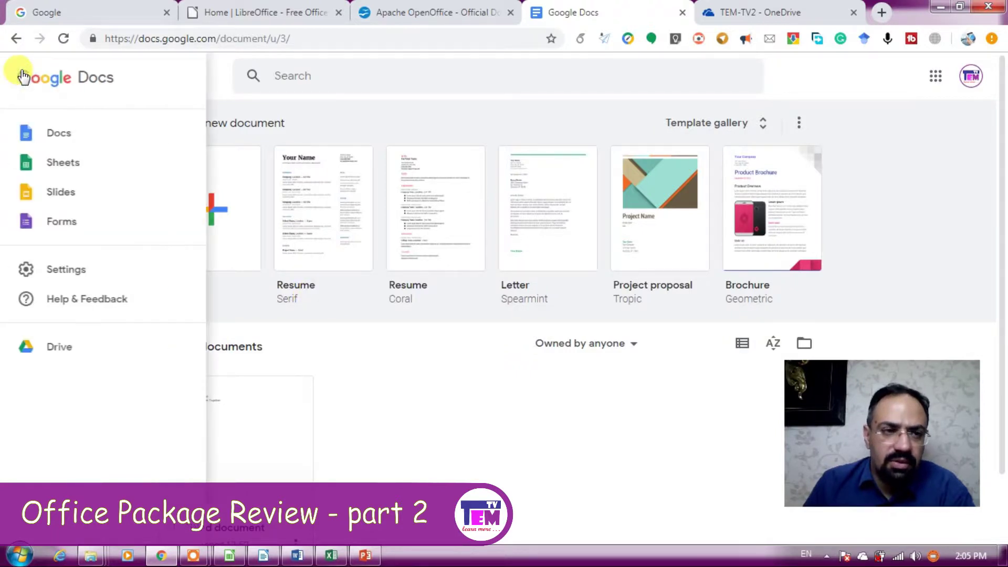
pyautogui.click(57, 160)
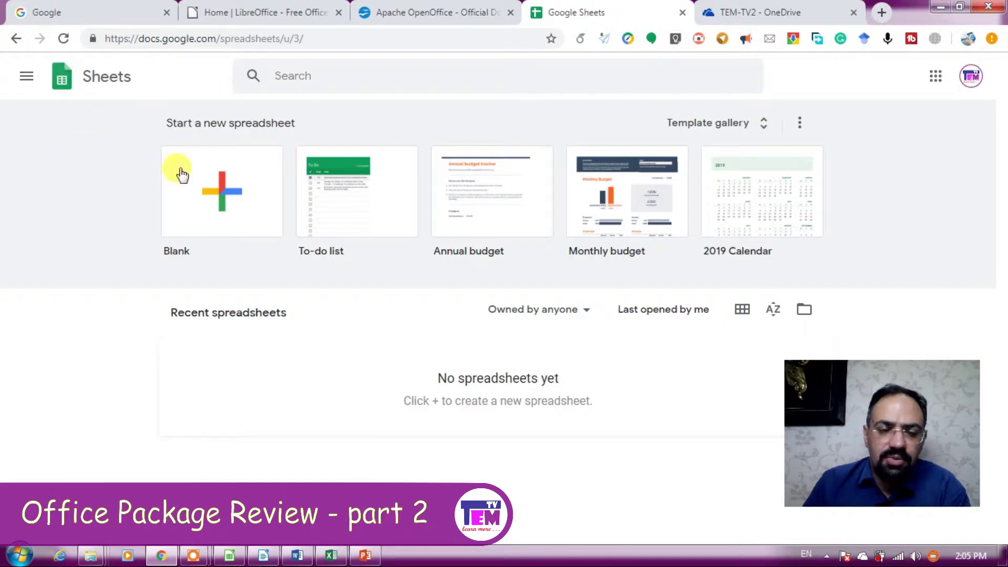
pyautogui.click(212, 196)
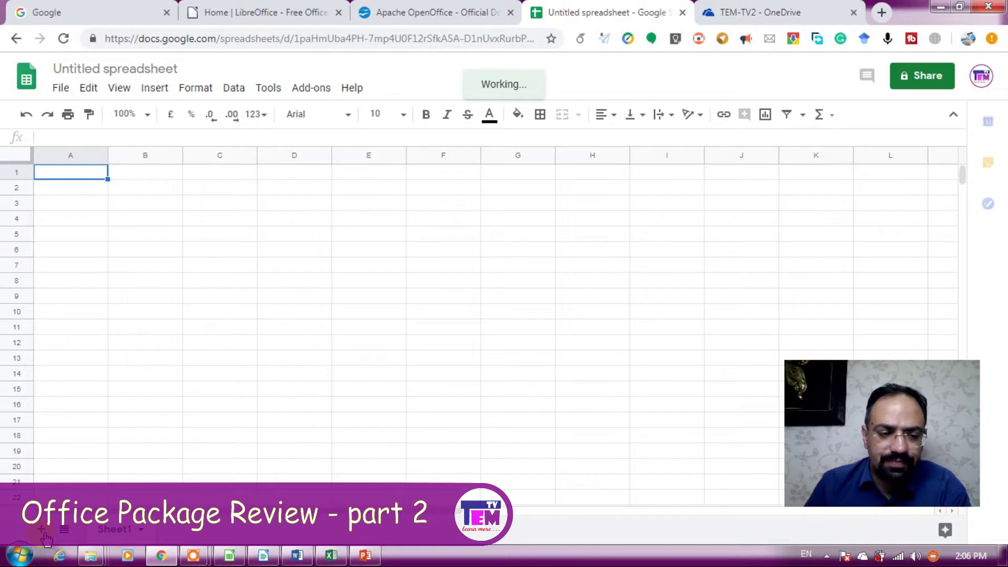
pyautogui.click(42, 530)
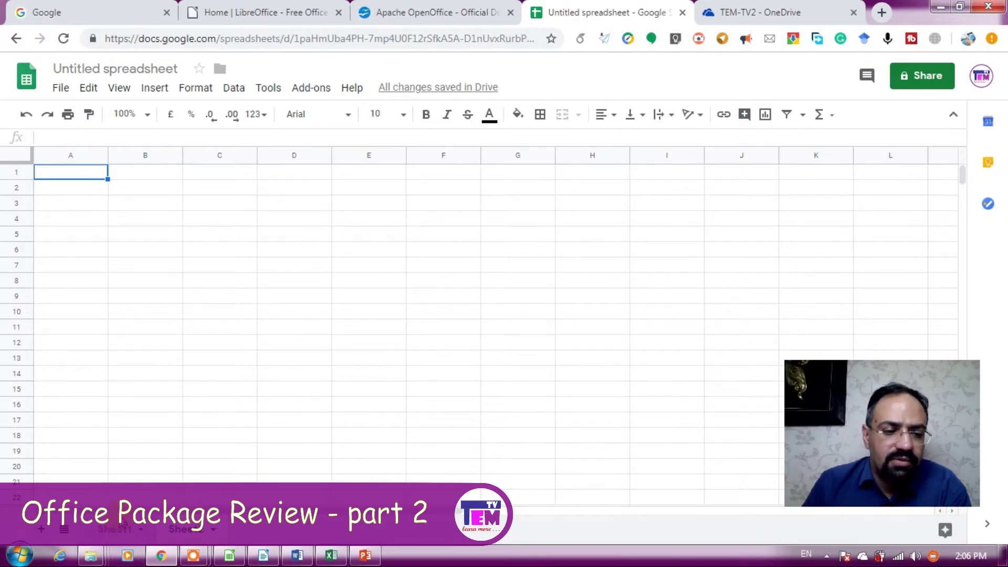
# Step: Examine the first sheet's rows and columns, trying a cell range selection and the formula bar
pyautogui.scroll(-5, 79, 344)
pyautogui.scroll(-8, 78, 344)
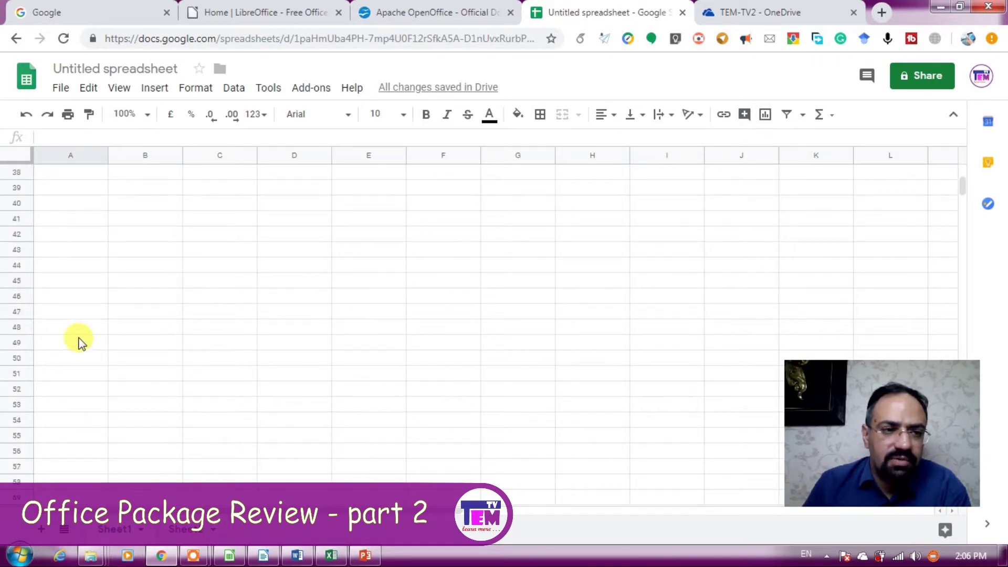
pyautogui.moveTo(368, 373); pyautogui.dragTo(131, 191)
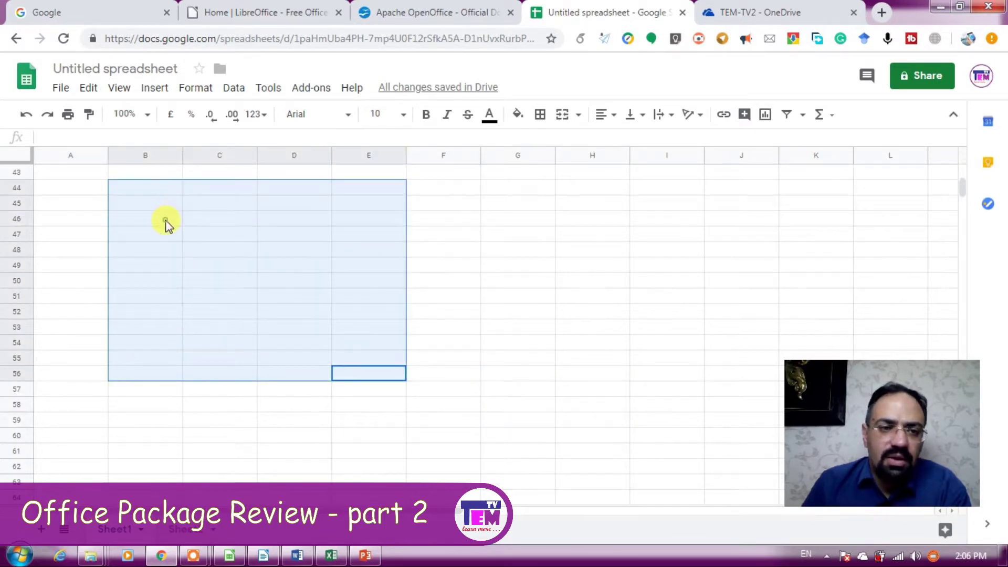
pyautogui.click(166, 223)
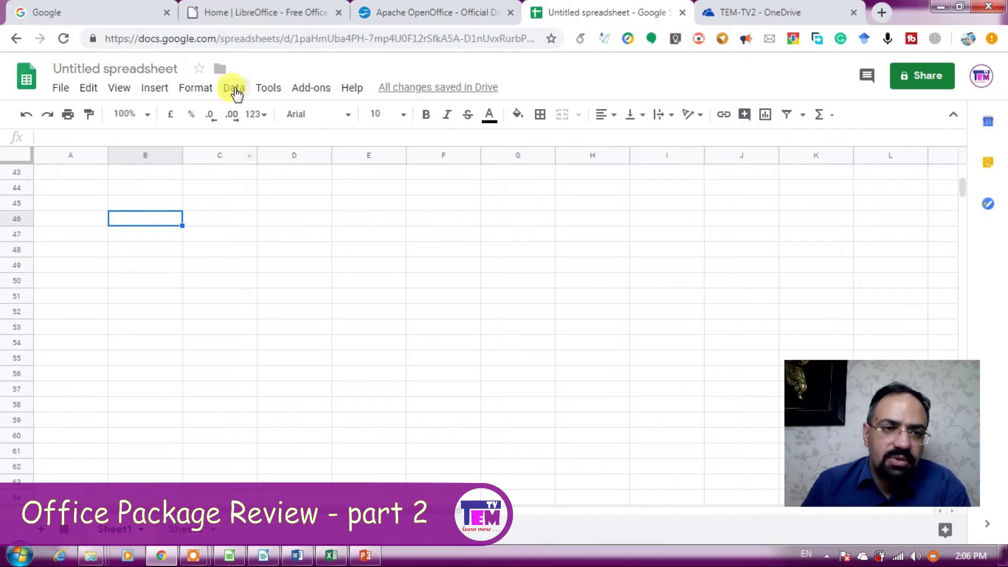
pyautogui.click(101, 136)
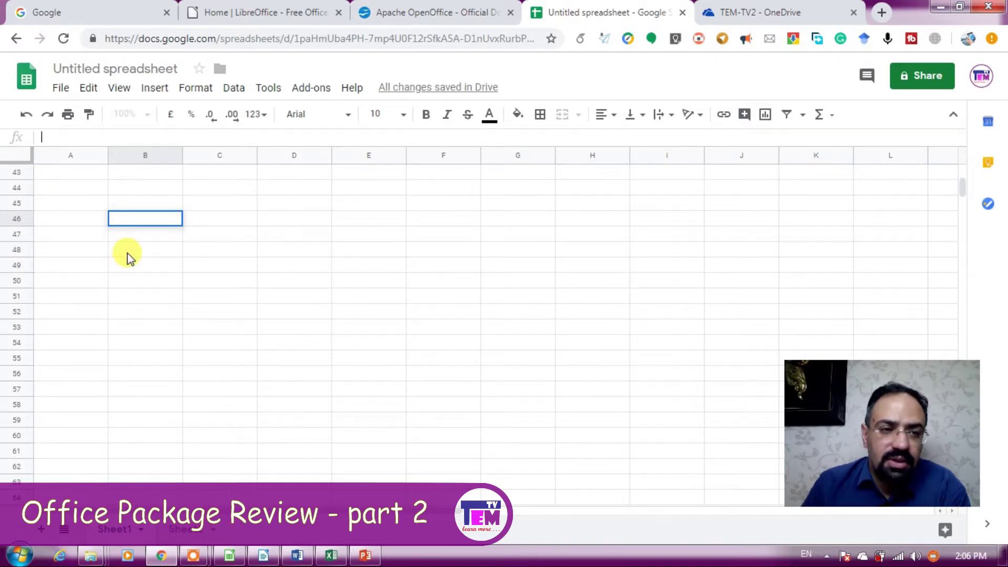
pyautogui.press('Escape')
pyautogui.scroll(7, 127, 258)
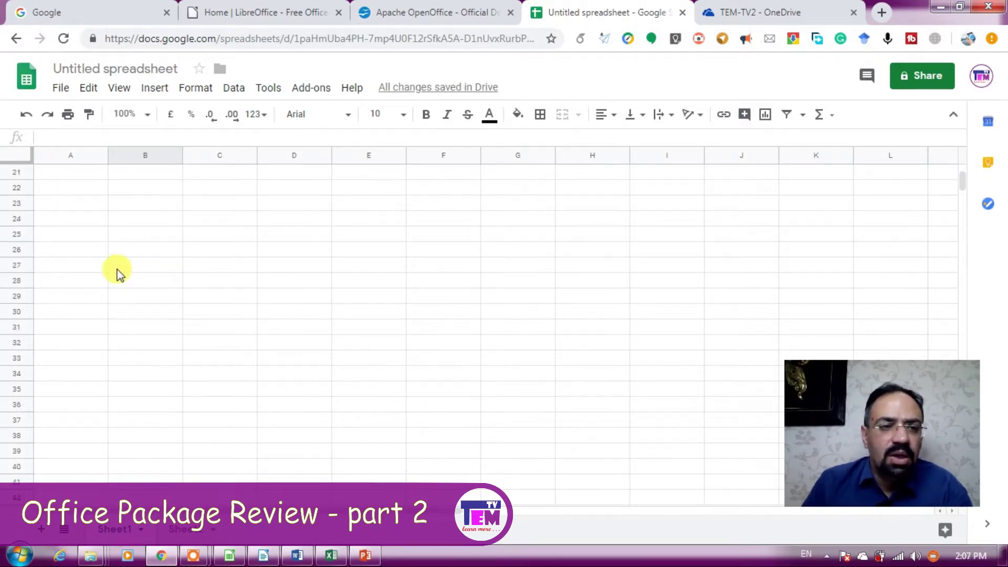
pyautogui.scroll(7, 94, 242)
# Step: Enter the values 3, 4 and 5 in cells A1 to A3
pyautogui.click(54, 174)
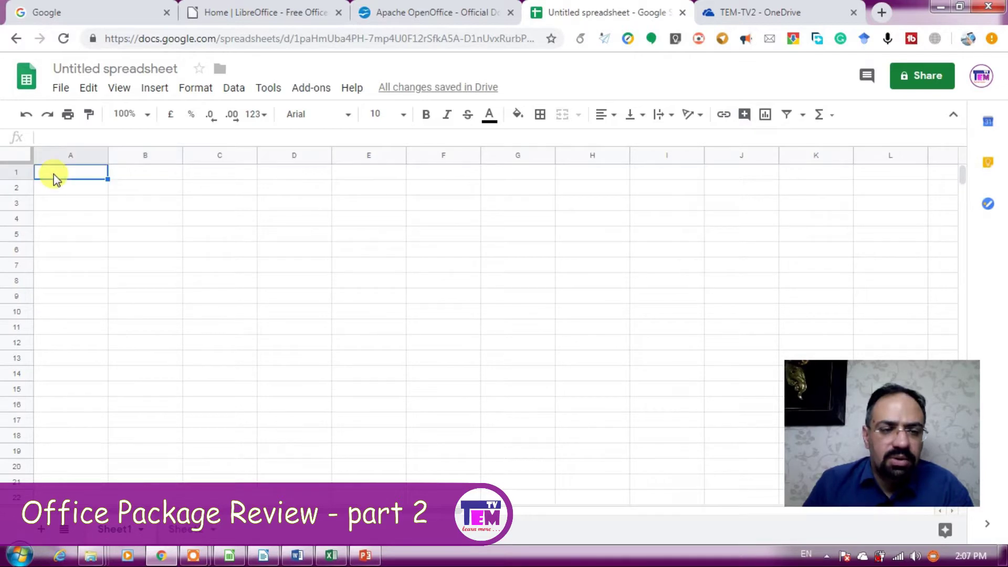
pyautogui.write('3')
pyautogui.press('Return')
pyautogui.write('4')
pyautogui.press('Return')
pyautogui.write('5')
pyautogui.press('Return')
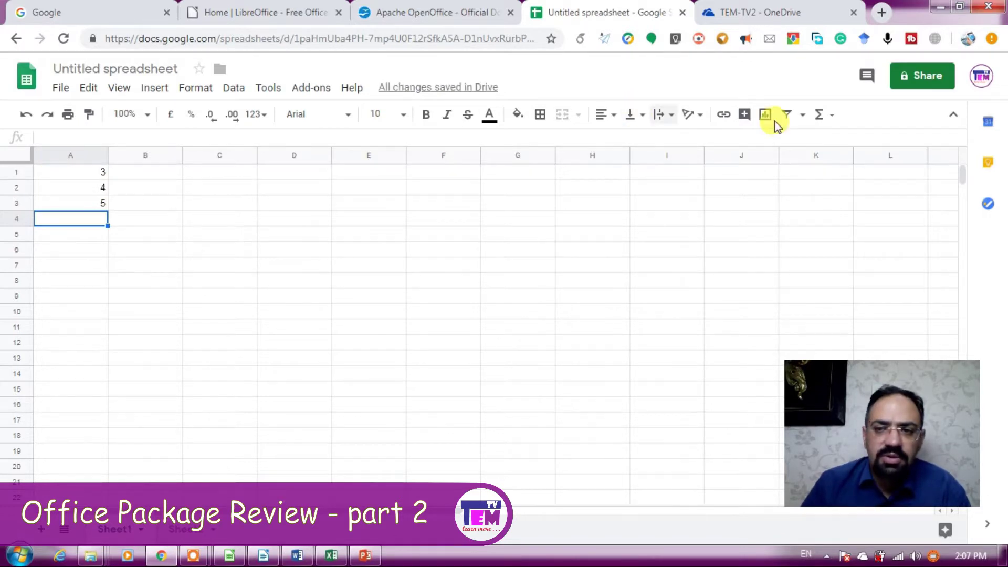
# Step: Calculate the average of A1:A3 in cell A4 with the AVERAGE function
pyautogui.click(819, 119)
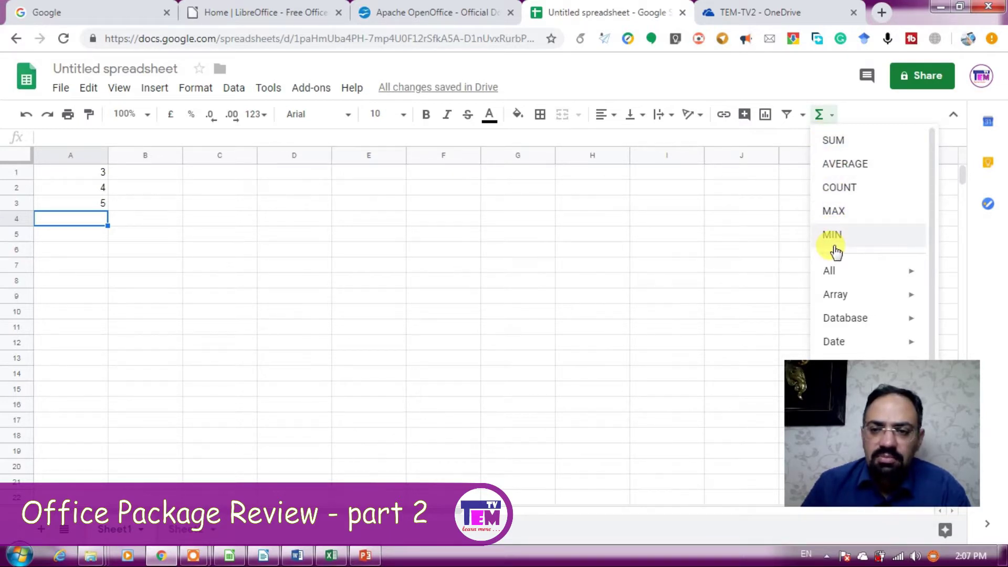
pyautogui.click(864, 169)
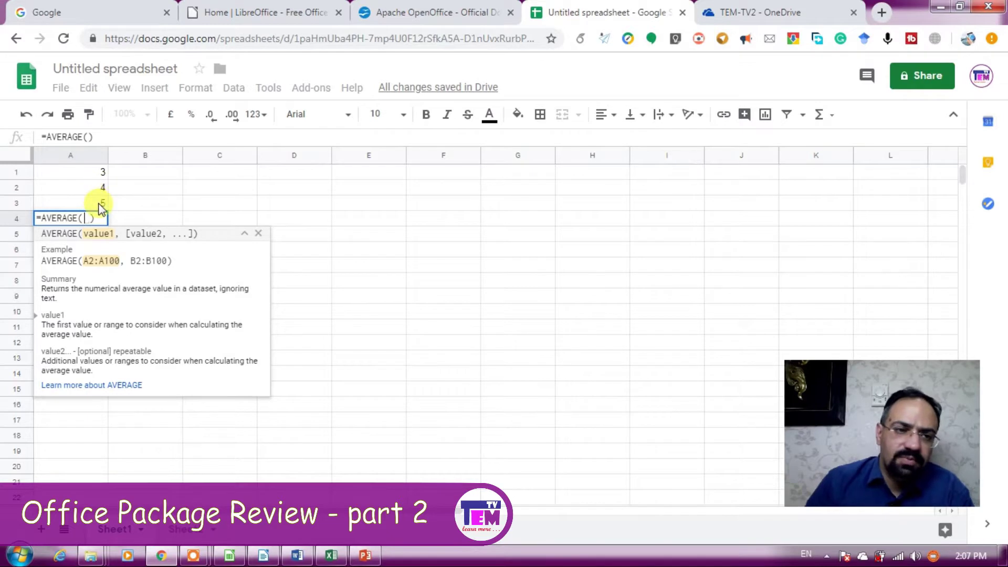
pyautogui.moveTo(100, 202); pyautogui.dragTo(99, 176)
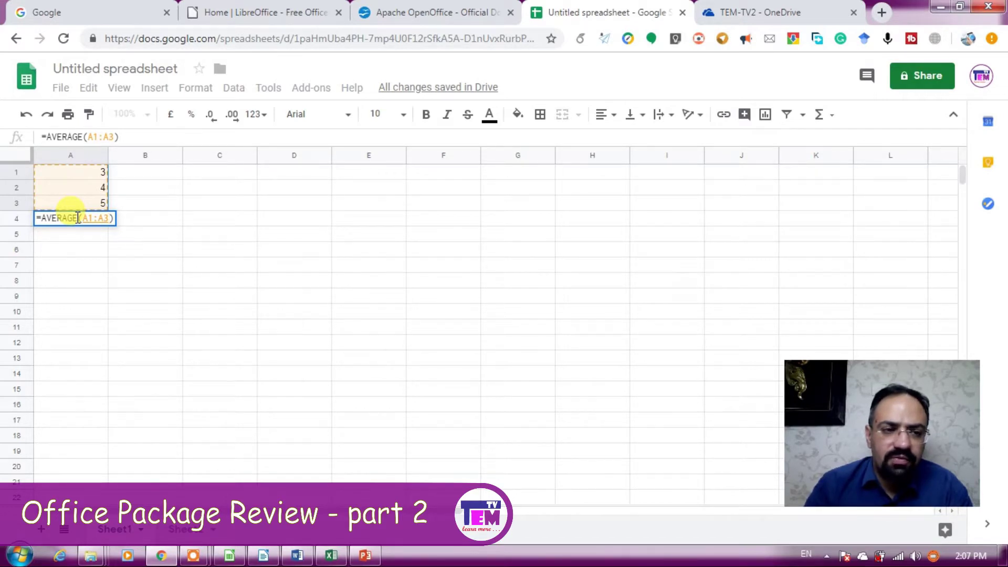
pyautogui.press('Return')
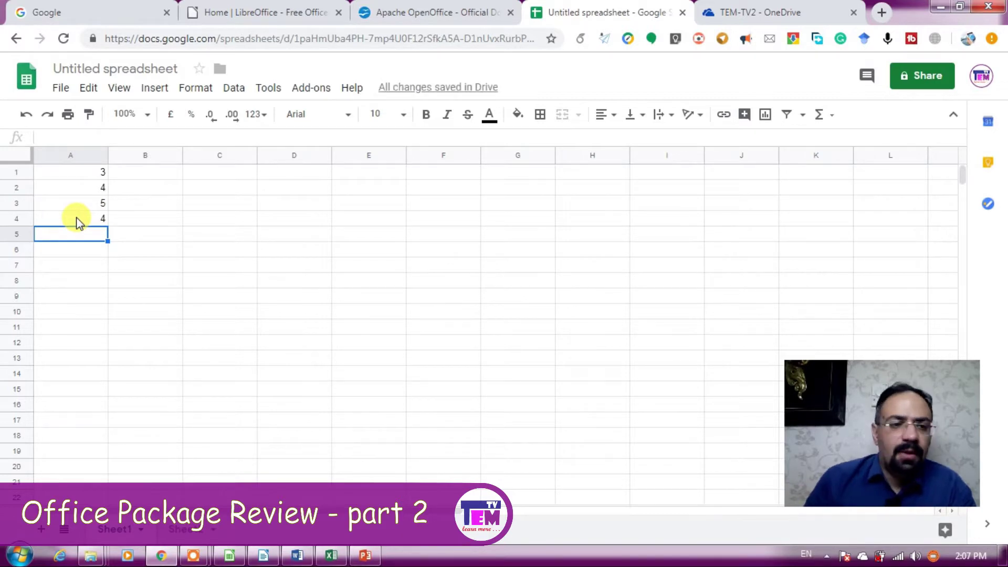
# Step: Clear the average formula in A4 and the numbers in A1:A3
pyautogui.click(77, 219)
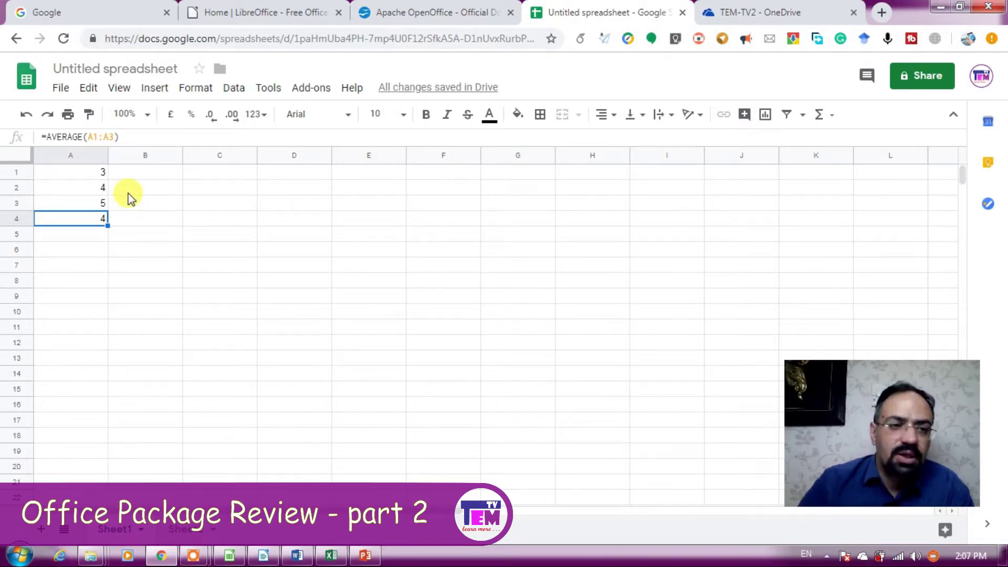
pyautogui.press('Delete')
pyautogui.moveTo(105, 171); pyautogui.dragTo(99, 208)
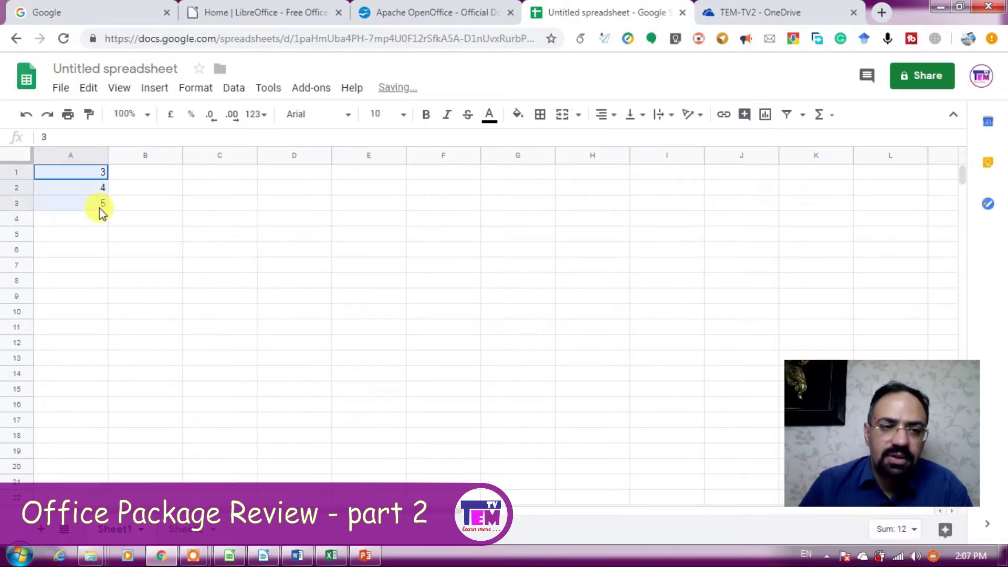
pyautogui.press('Delete')
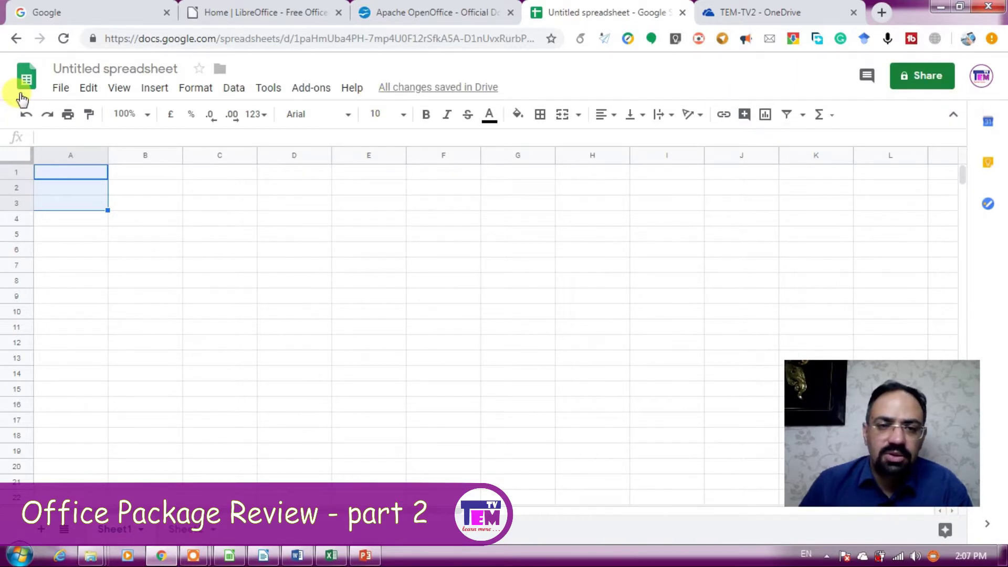
# Step: Check the spreadsheet's sharing options without naming the file or adding people
pyautogui.click(909, 77)
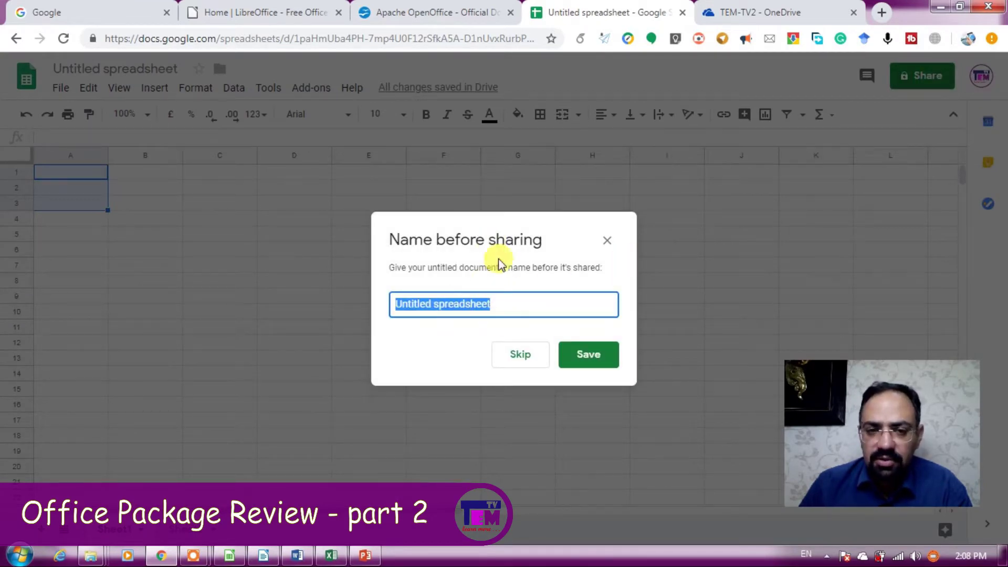
pyautogui.click(608, 242)
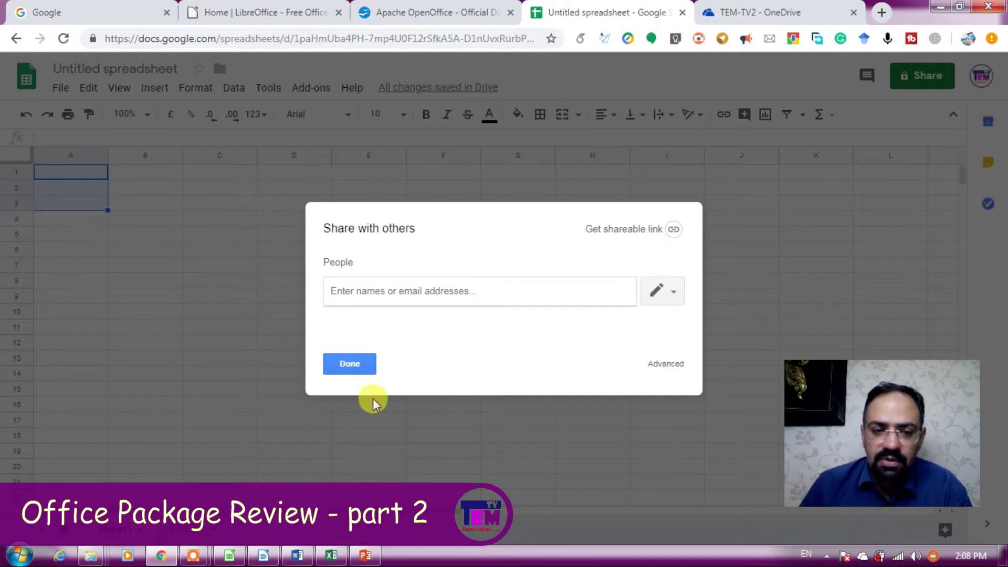
pyautogui.click(349, 364)
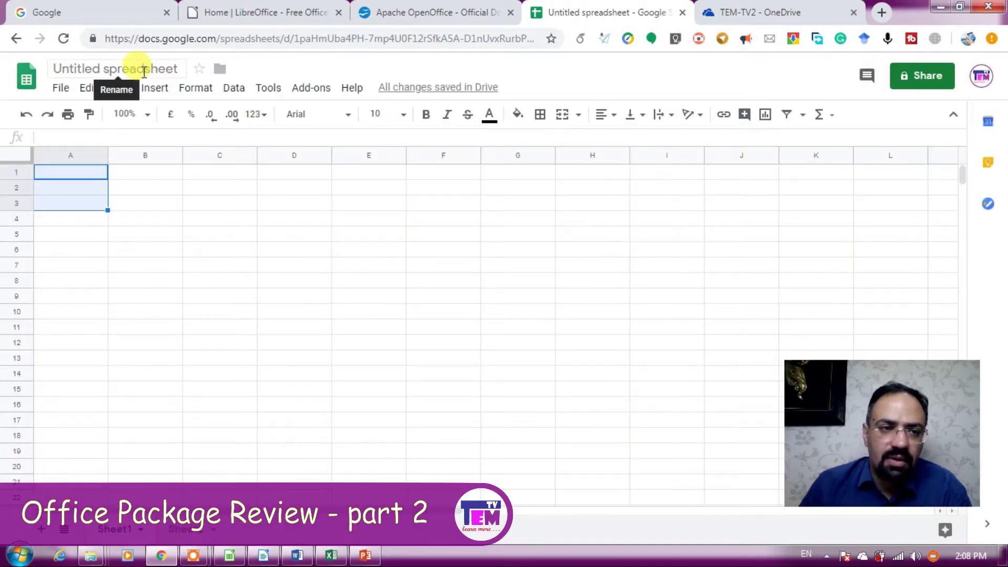
# Step: Rename the untitled spreadsheet as "my data sheet no.1"
pyautogui.click(77, 72)
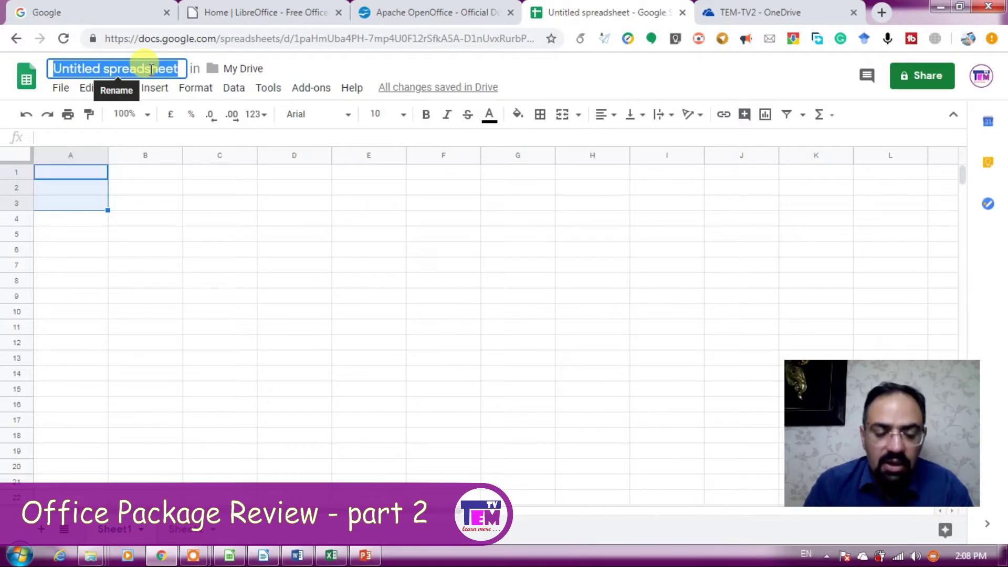
pyautogui.write('my da')
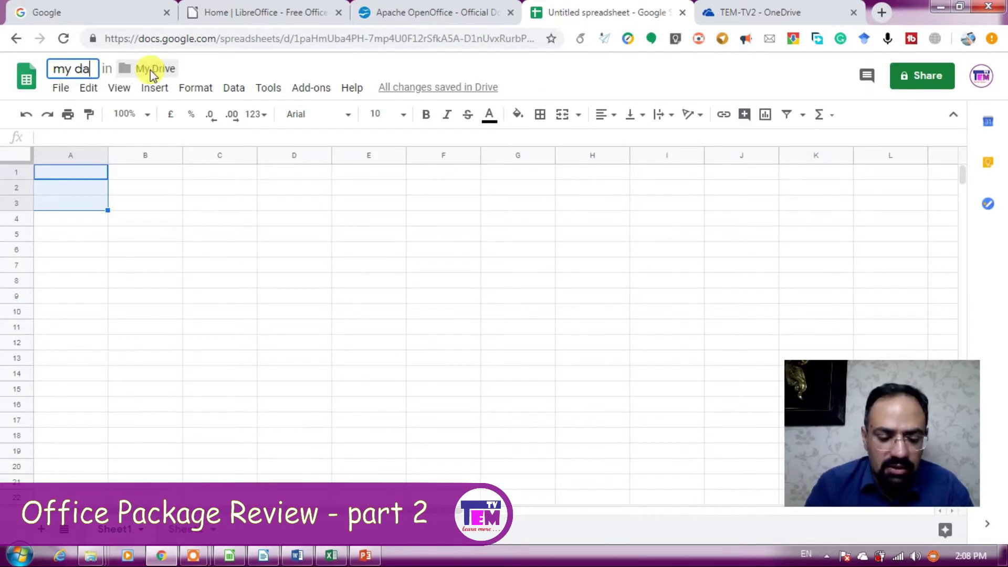
pyautogui.write('ta sh')
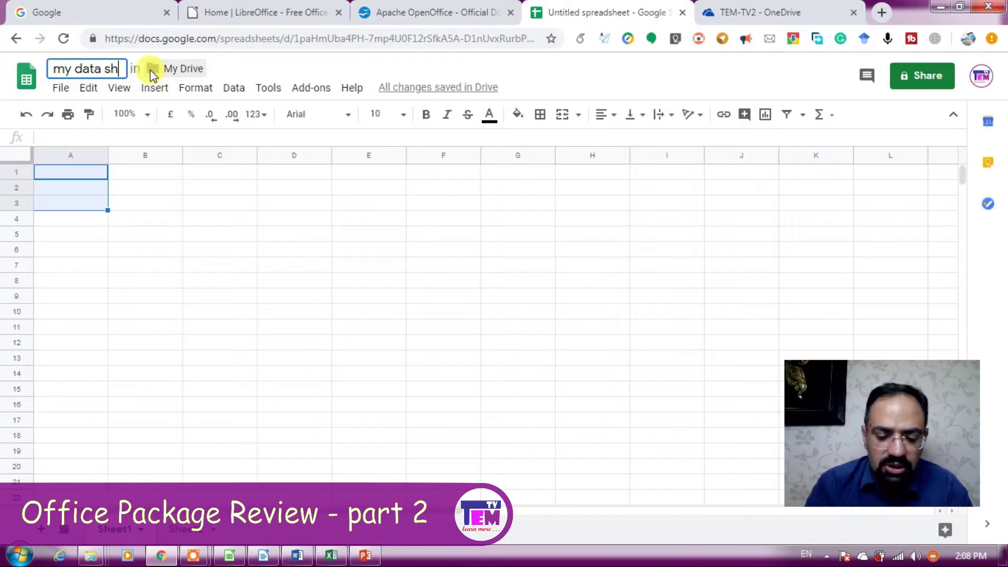
pyautogui.write('eet no.1')
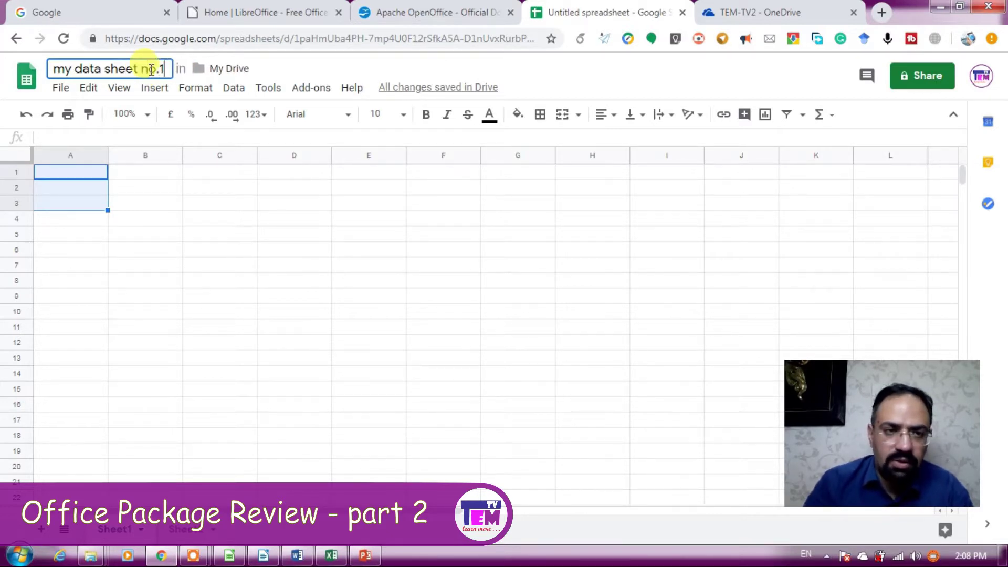
pyautogui.press('Return')
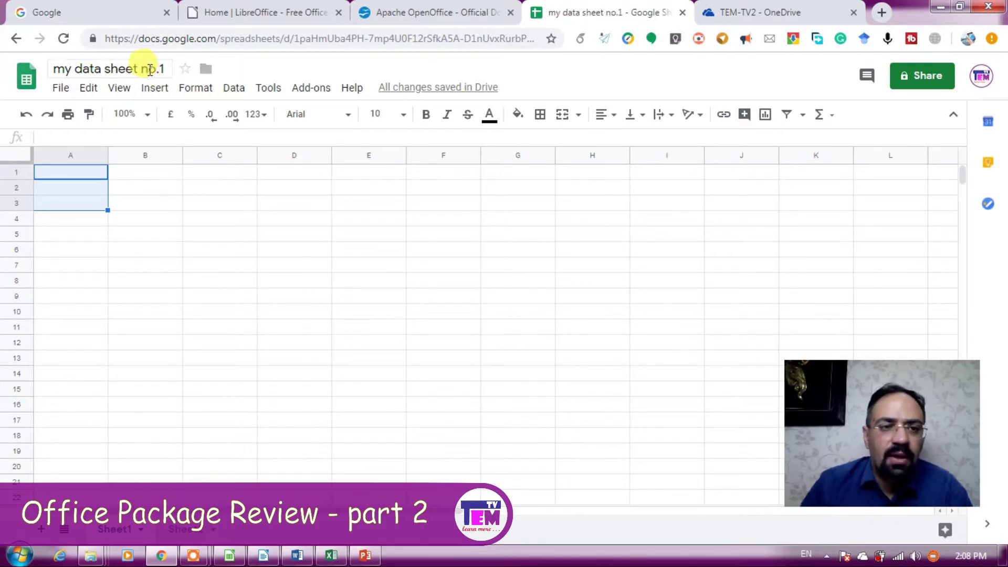
# Step: Check the spreadsheet's folder location in My Drive without moving the file
pyautogui.click(204, 71)
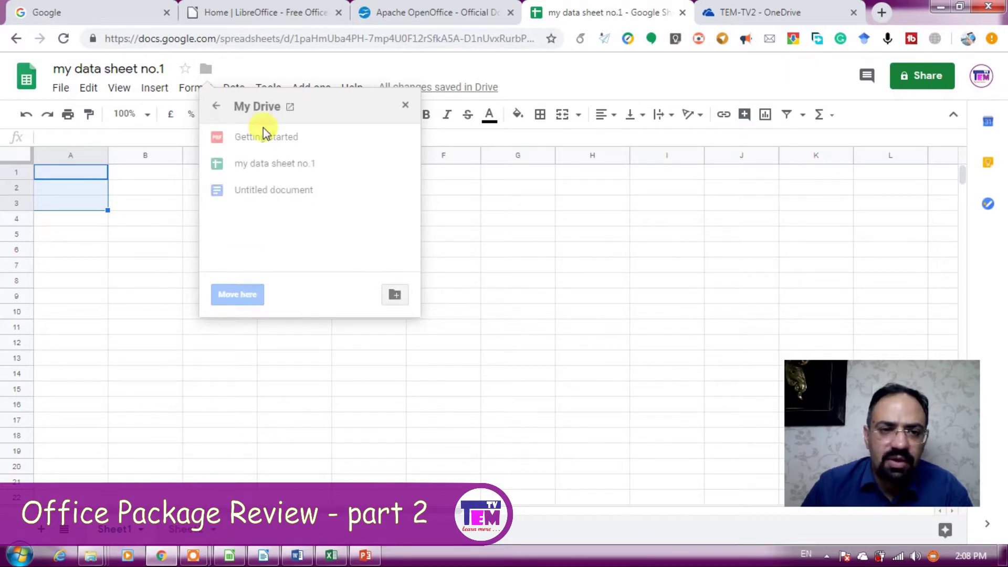
pyautogui.click(406, 108)
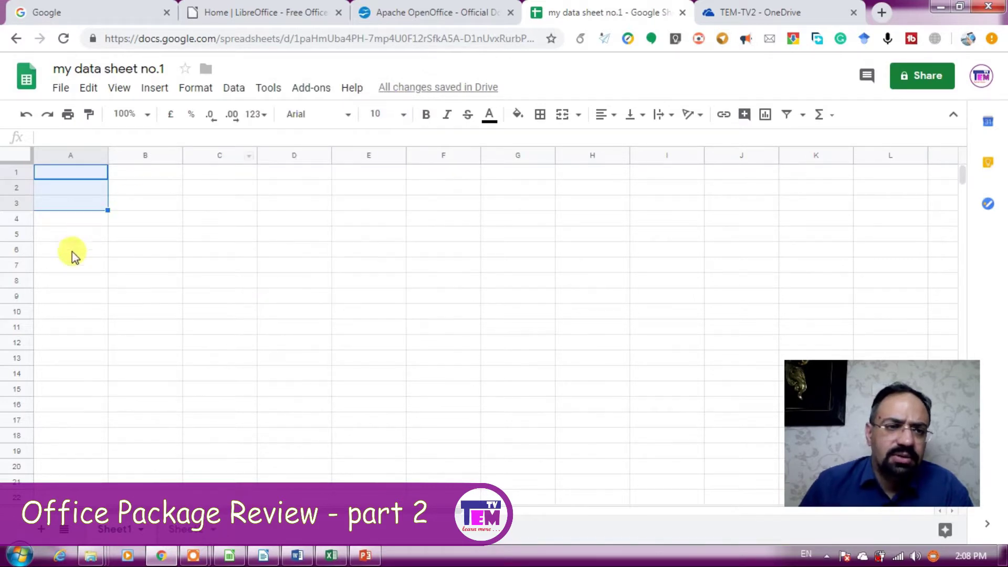
pyautogui.click(63, 284)
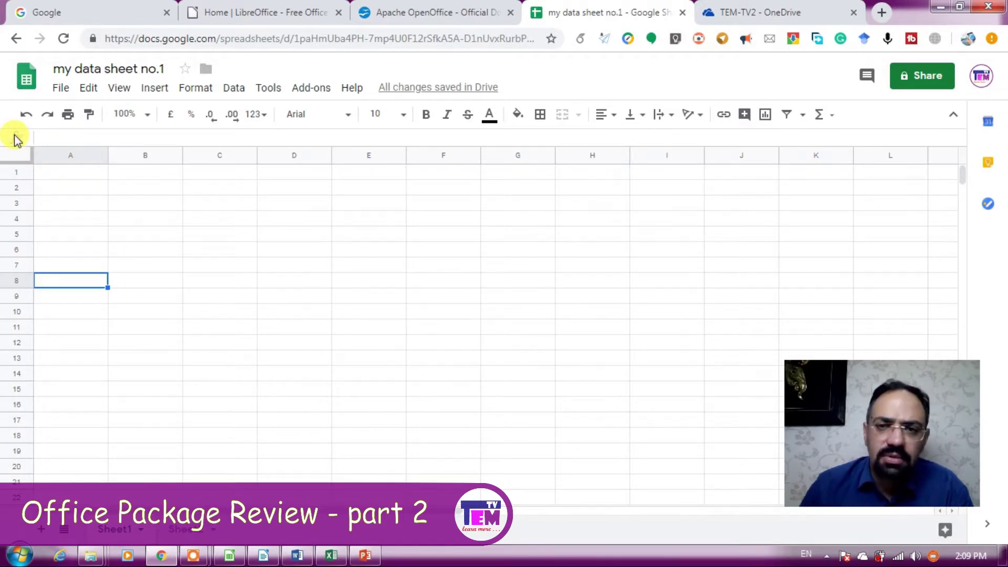
# Step: Leave the spreadsheet for Google Slides and create a new blank presentation
pyautogui.click(23, 71)
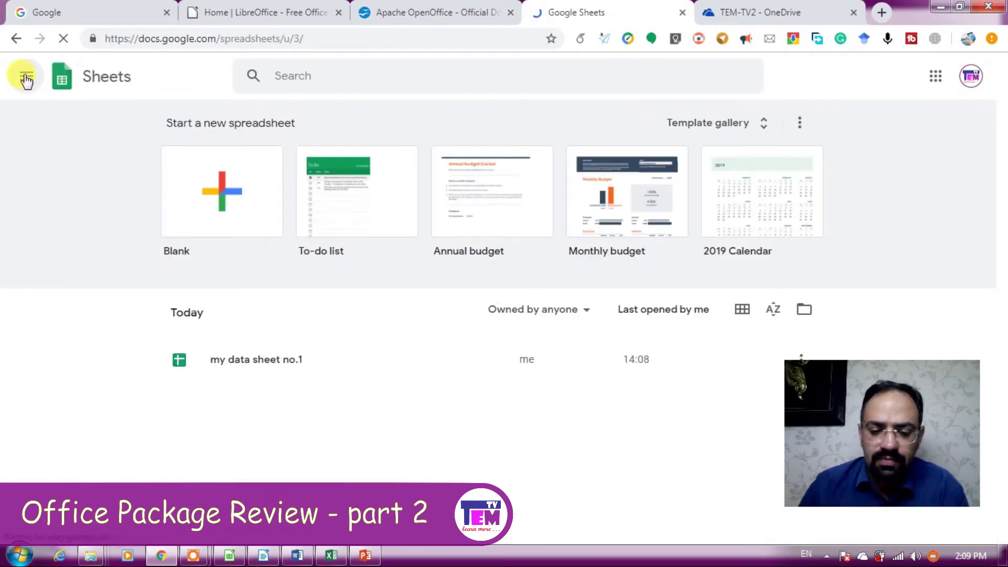
pyautogui.click(25, 77)
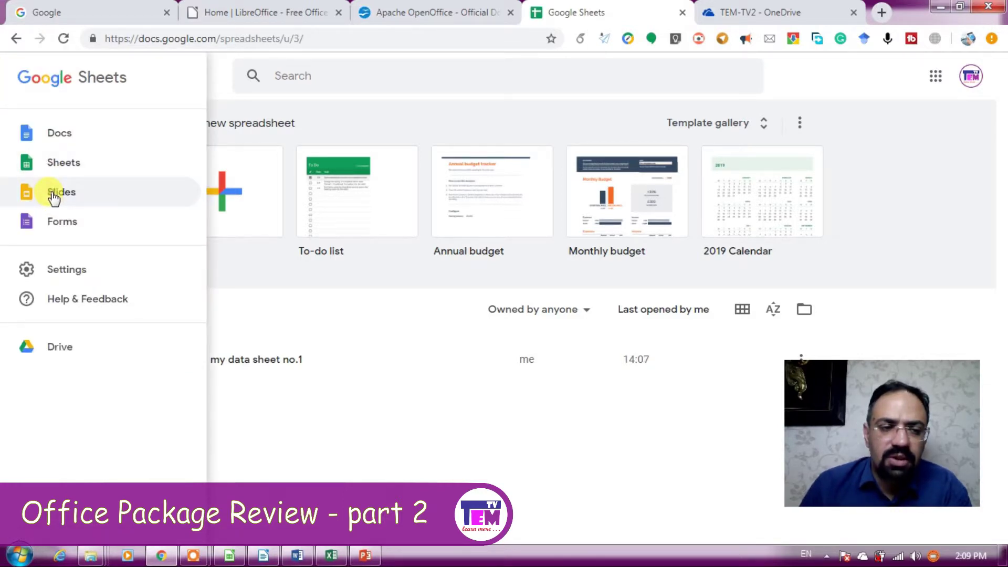
pyautogui.click(54, 193)
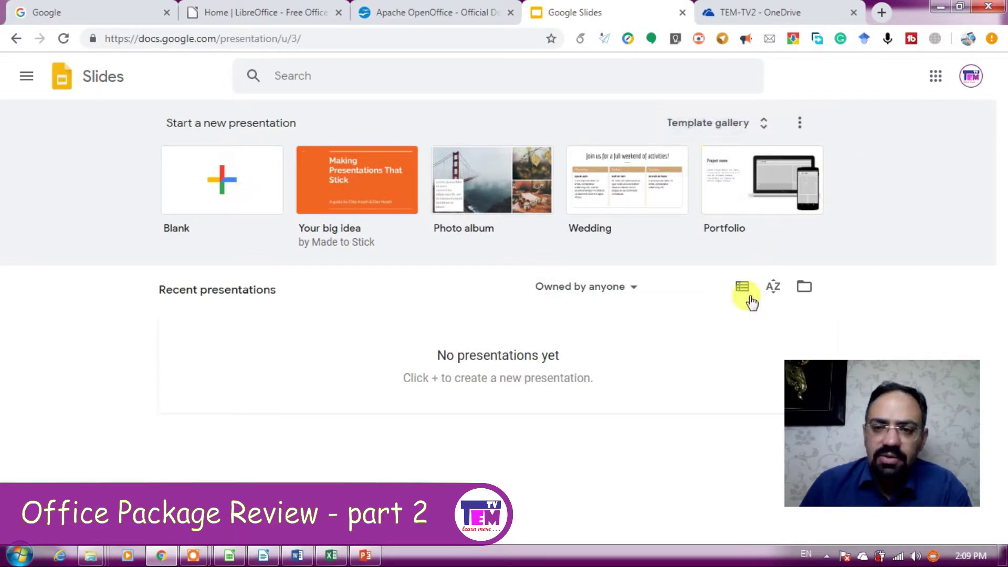
pyautogui.click(251, 206)
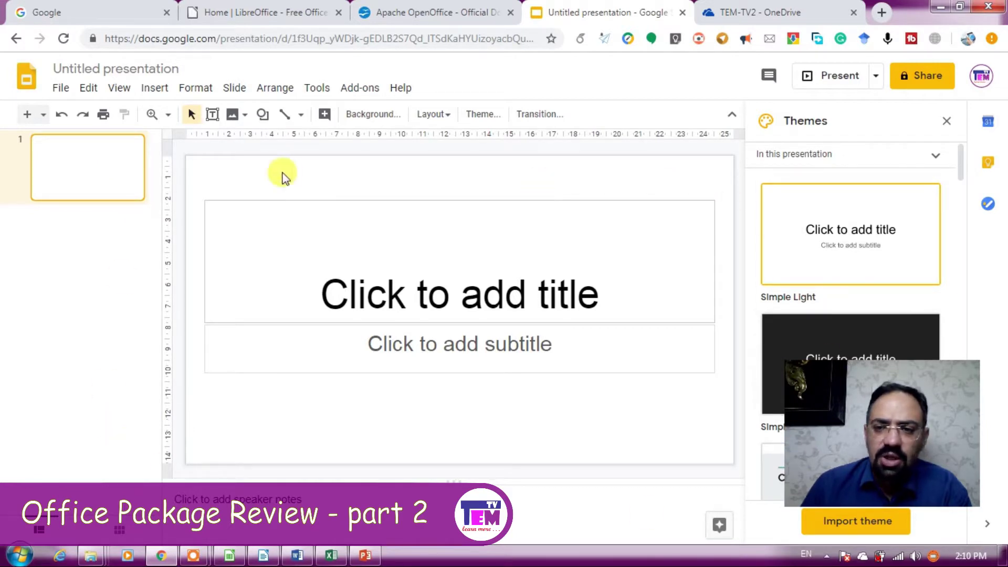
# Step: Check the available slide commands without applying any, and start editing the title placeholder on the first slide
pyautogui.rightClick(95, 261)
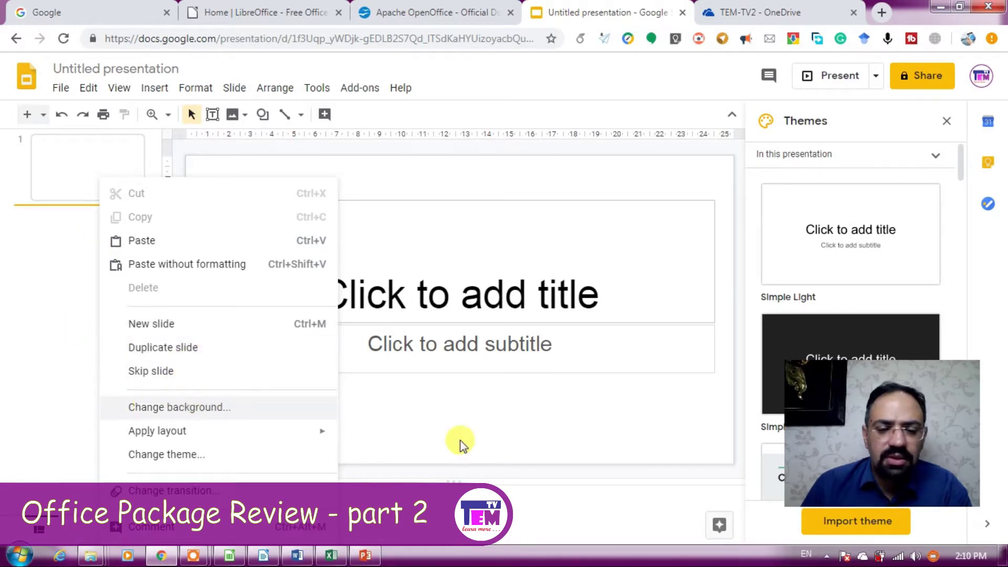
pyautogui.click(560, 168)
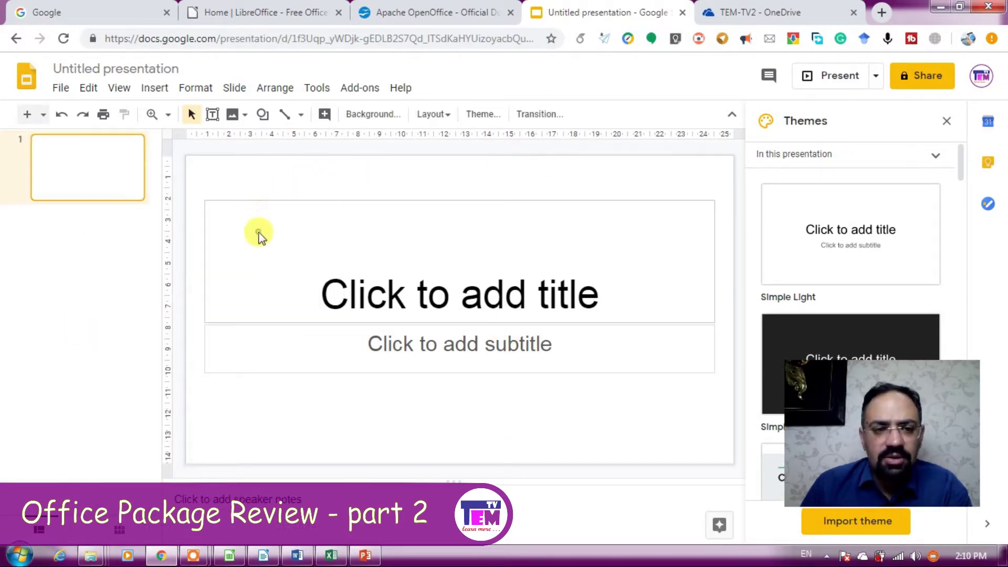
pyautogui.click(379, 286)
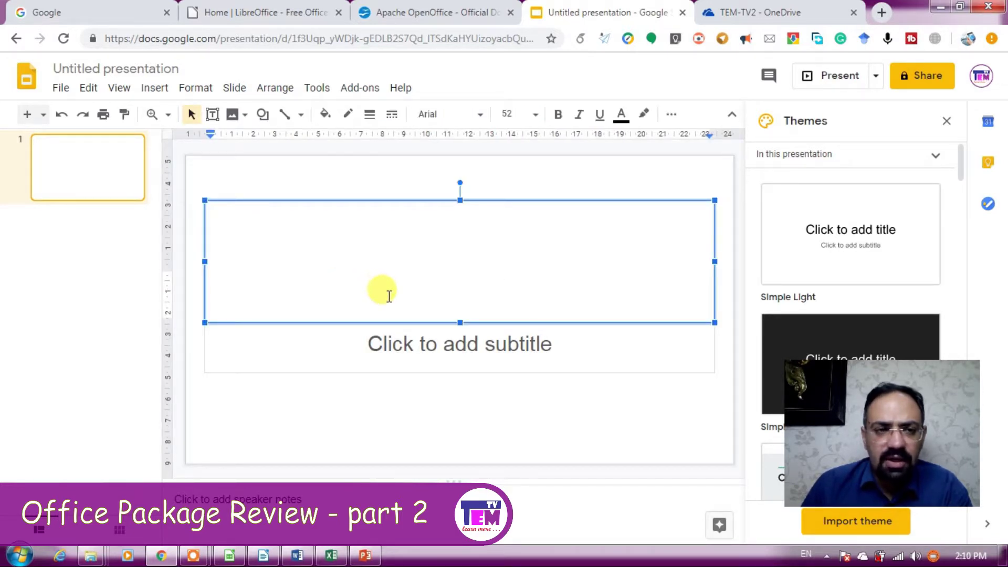